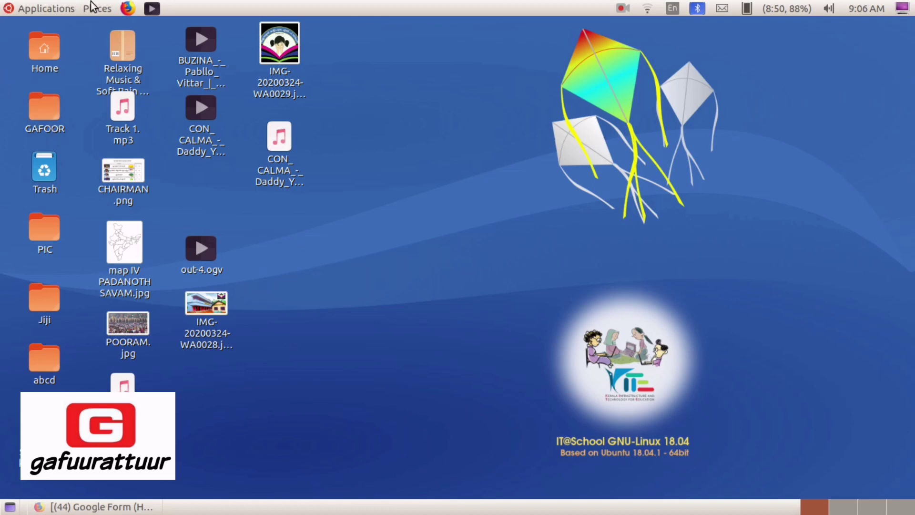
Step: Launch LibreOffice Draw with a new blank drawing
{"action": "left_click", "coordinate": [42, 9]}
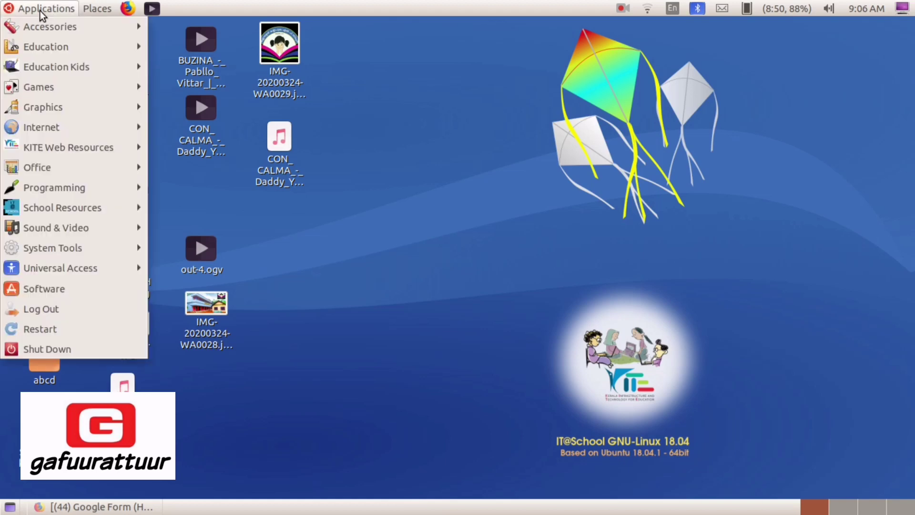
{"action": "mouse_move", "coordinate": [76, 168]}
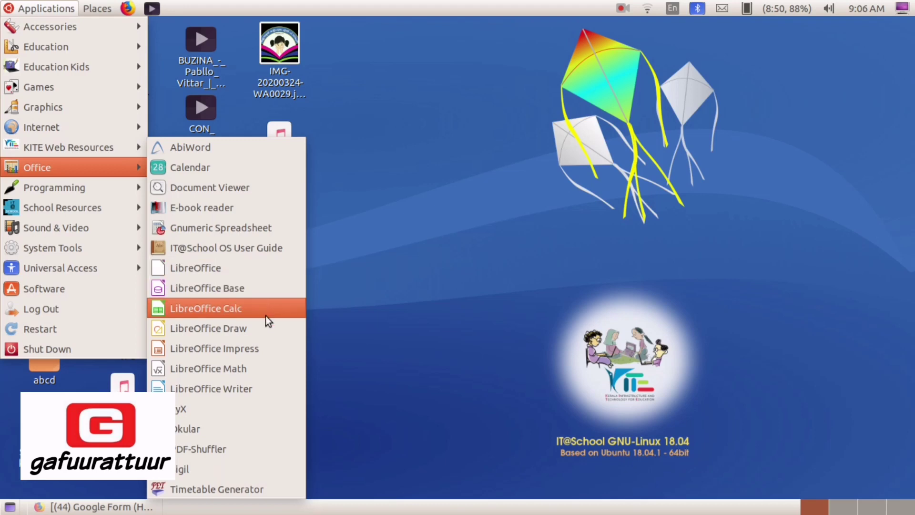
{"action": "left_click", "coordinate": [265, 331]}
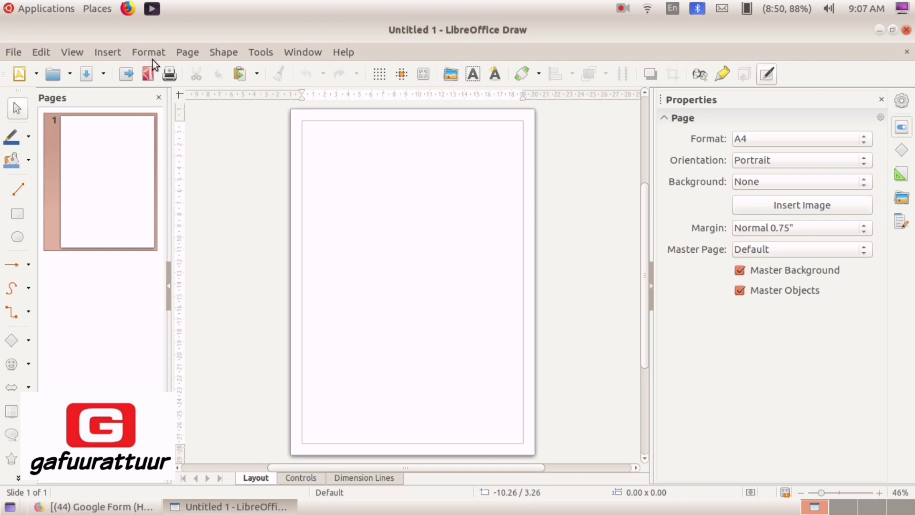
Step: Draw a basic square of about 5.80 × 5.80 in the upper-left area of the page
{"action": "left_click", "coordinate": [224, 51]}
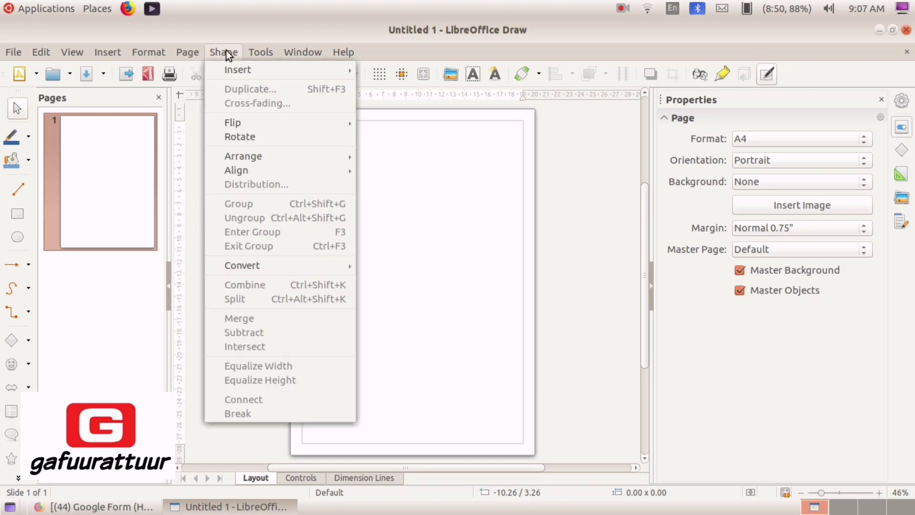
{"action": "mouse_move", "coordinate": [233, 73]}
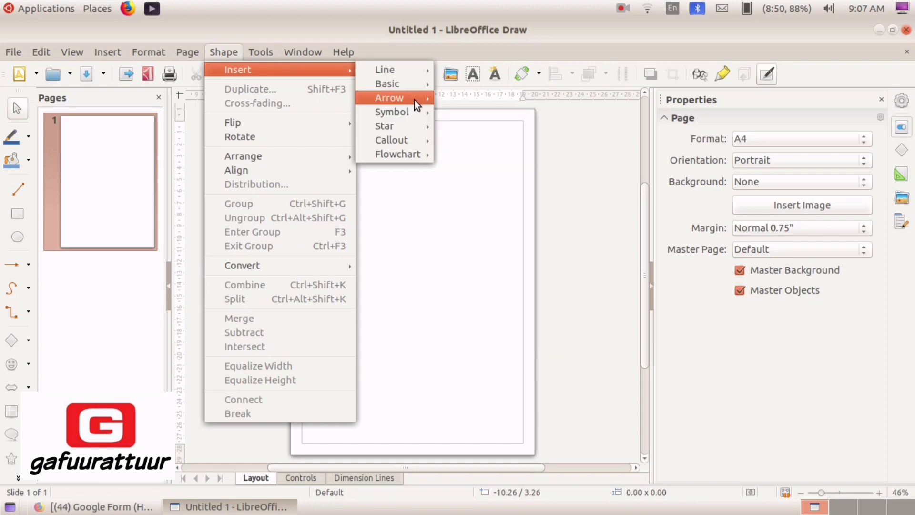
{"action": "mouse_move", "coordinate": [410, 71]}
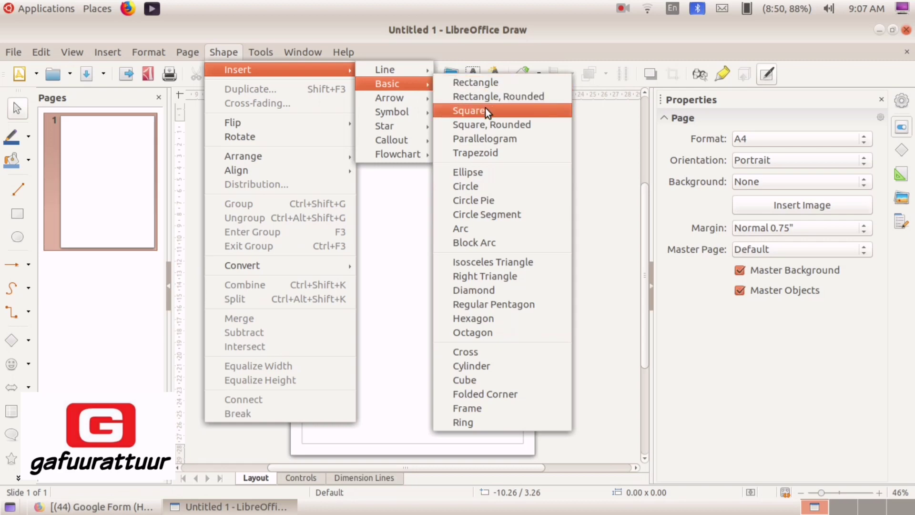
{"action": "left_click", "coordinate": [486, 110]}
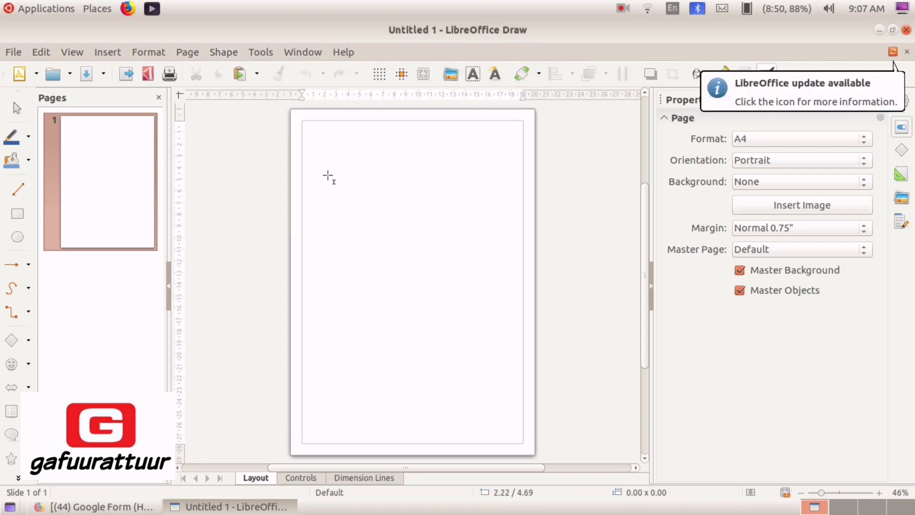
{"action": "mouse_move", "coordinate": [328, 176]}
{"action": "left_mouse_down"}
{"action": "mouse_move", "coordinate": [356, 189]}
{"action": "mouse_move", "coordinate": [395, 235]}
{"action": "left_mouse_up"}
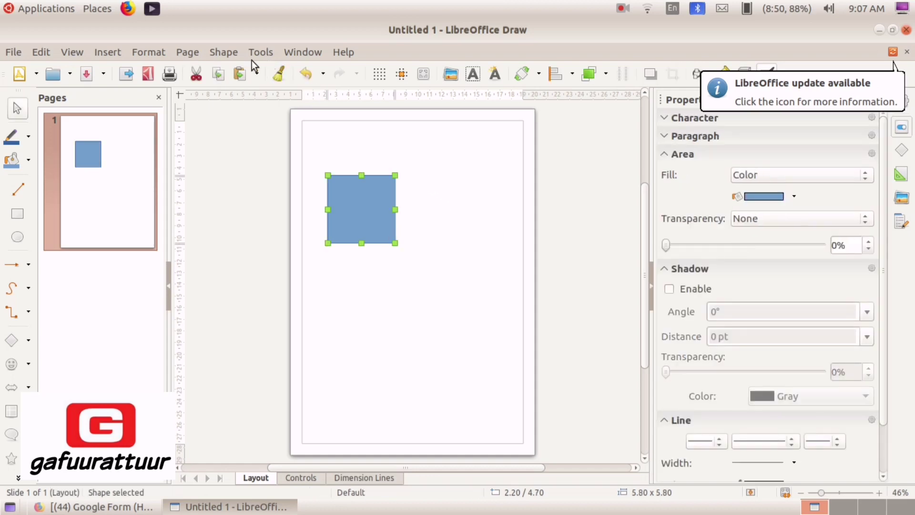
Step: Draw a second square of about 6.10 × 6.10 to the right of the first and reduce its height to about 5.80
{"action": "left_click", "coordinate": [224, 51]}
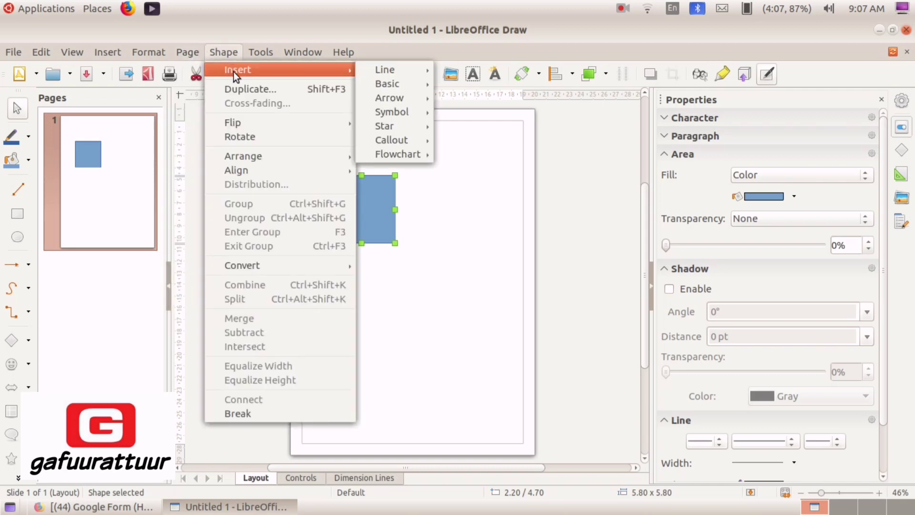
{"action": "mouse_move", "coordinate": [273, 50]}
{"action": "mouse_move", "coordinate": [238, 52]}
{"action": "mouse_move", "coordinate": [407, 75]}
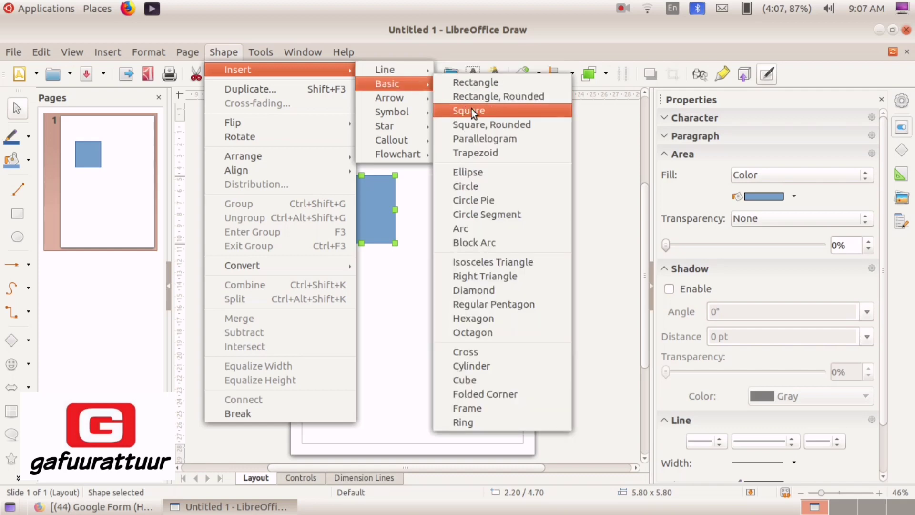
{"action": "left_click", "coordinate": [471, 111]}
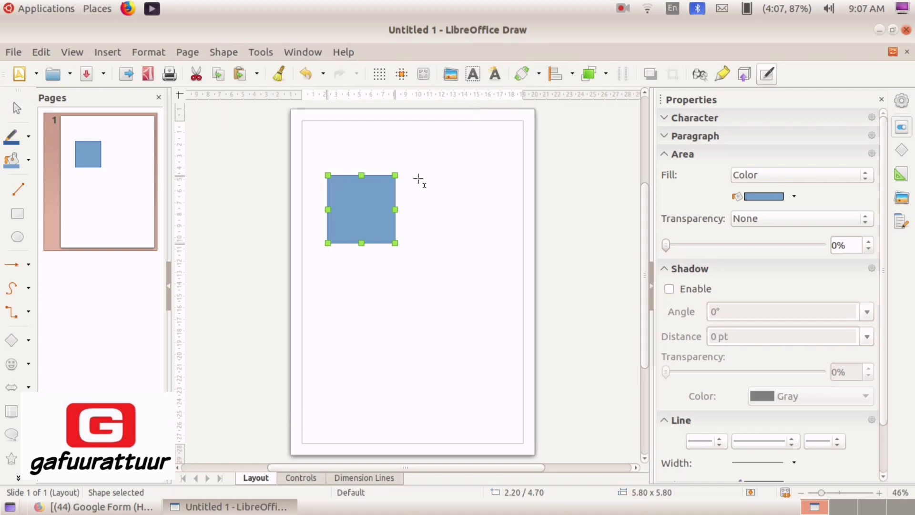
{"action": "left_click_drag", "start_coordinate": [418, 180], "coordinate": [467, 200]}
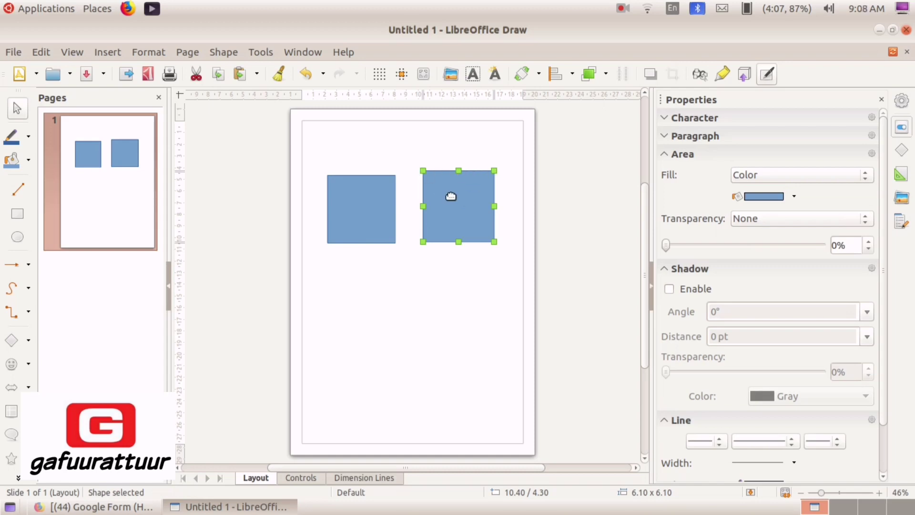
{"action": "mouse_move", "coordinate": [458, 171]}
{"action": "left_mouse_down"}
{"action": "mouse_move", "coordinate": [458, 182]}
{"action": "mouse_move", "coordinate": [457, 164]}
{"action": "mouse_move", "coordinate": [458, 175]}
{"action": "left_mouse_up"}
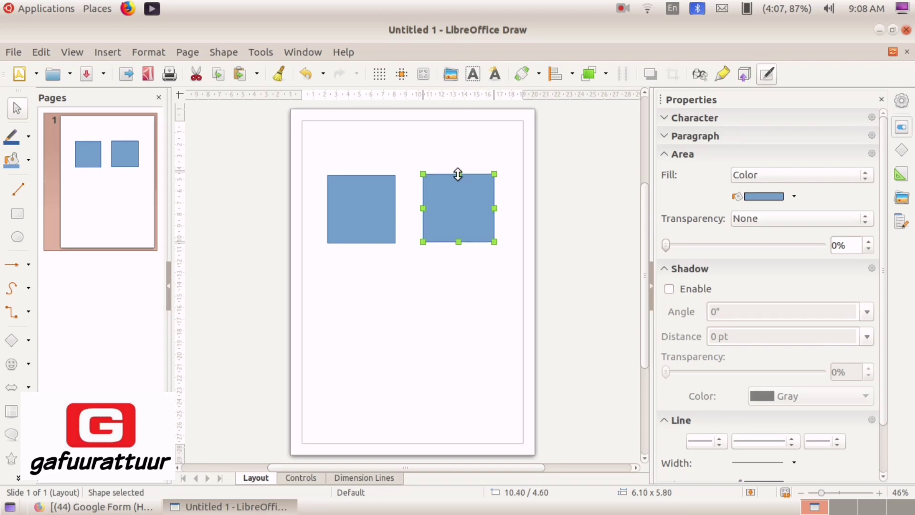
{"action": "left_click", "coordinate": [435, 150]}
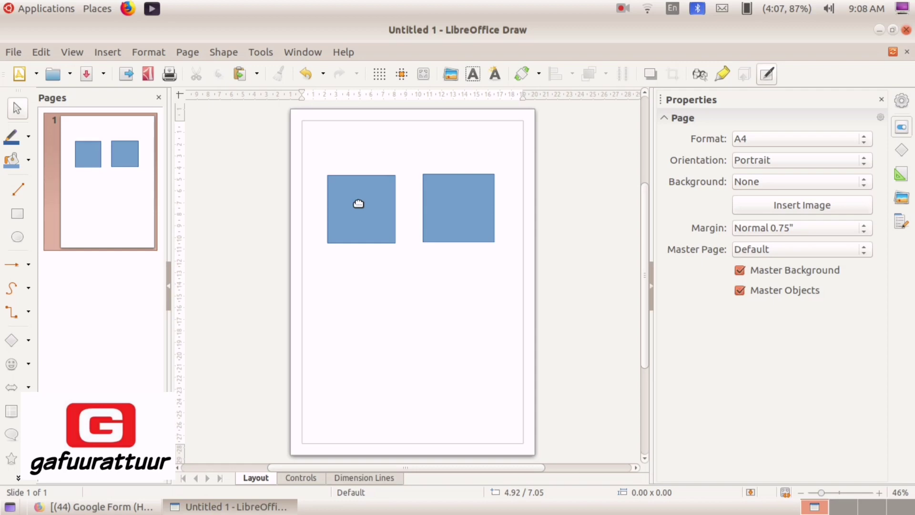
Step: Open the hyperlink settings for the left square and switch to the YouTube video in Firefox
{"action": "left_click", "coordinate": [362, 206]}
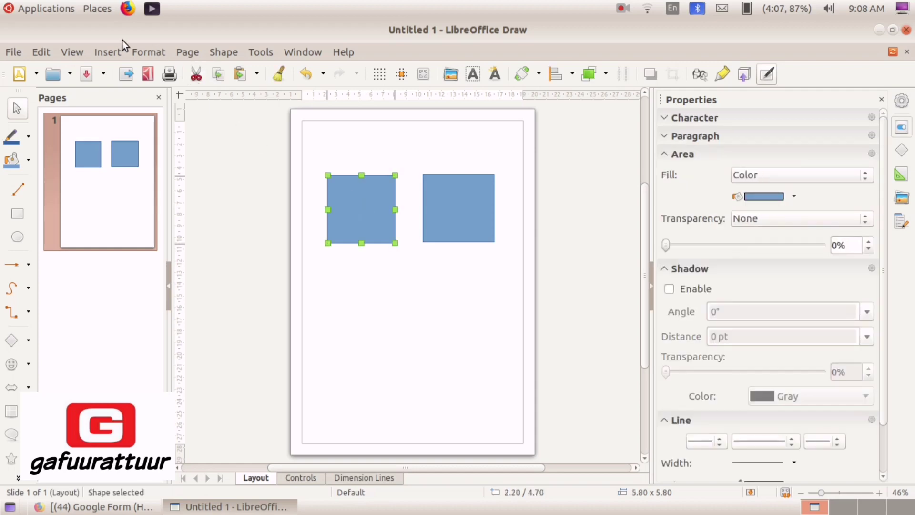
{"action": "left_click", "coordinate": [113, 49]}
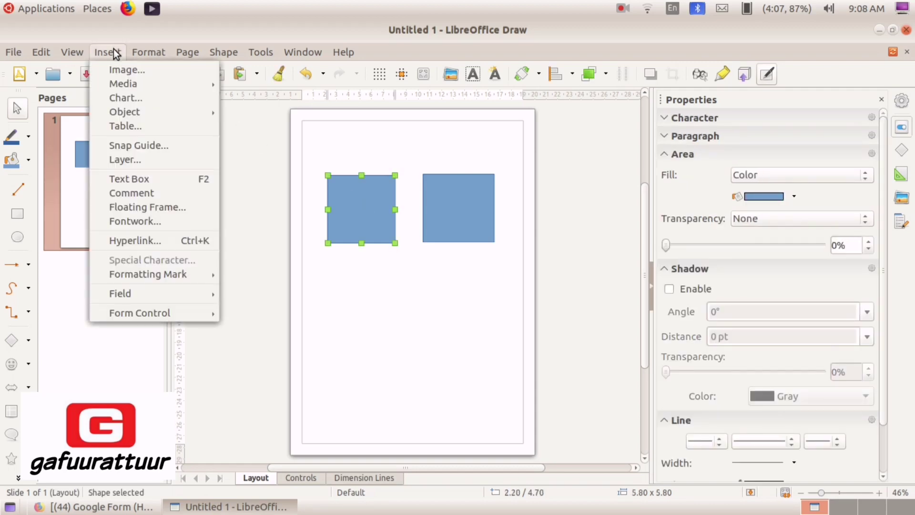
{"action": "left_click", "coordinate": [158, 241]}
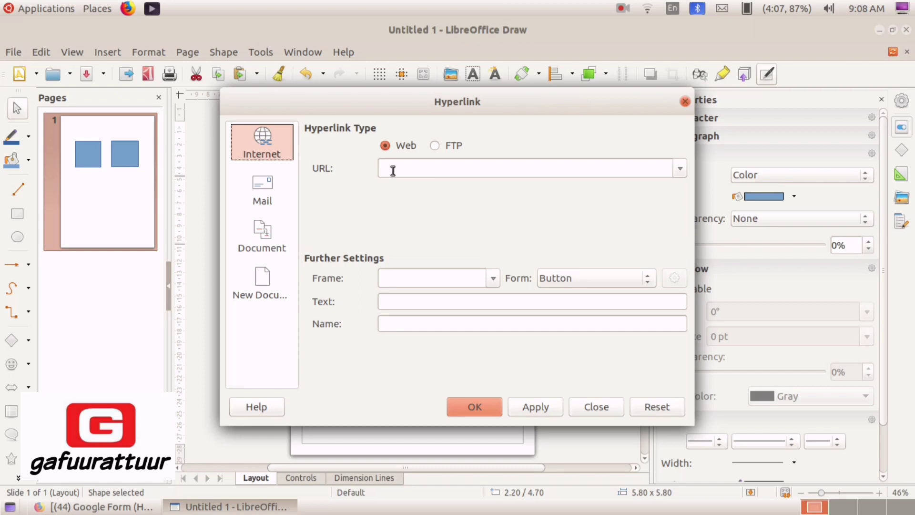
{"action": "left_click", "coordinate": [100, 506]}
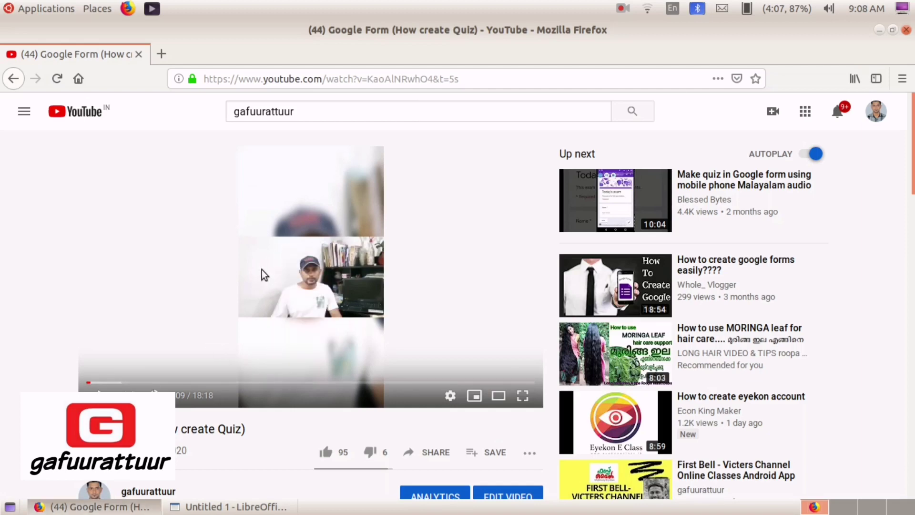
{"action": "right_click", "coordinate": [401, 245]}
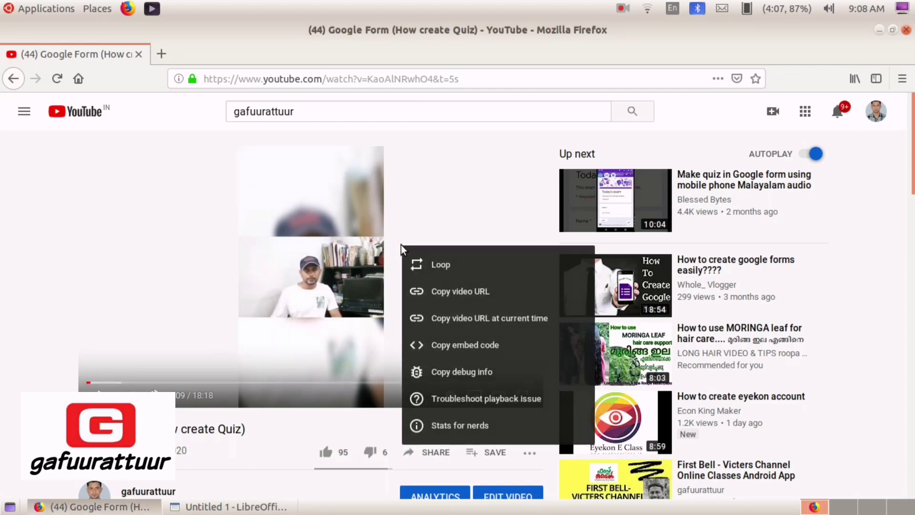
{"action": "right_click", "coordinate": [402, 244]}
{"action": "left_click", "coordinate": [387, 192]}
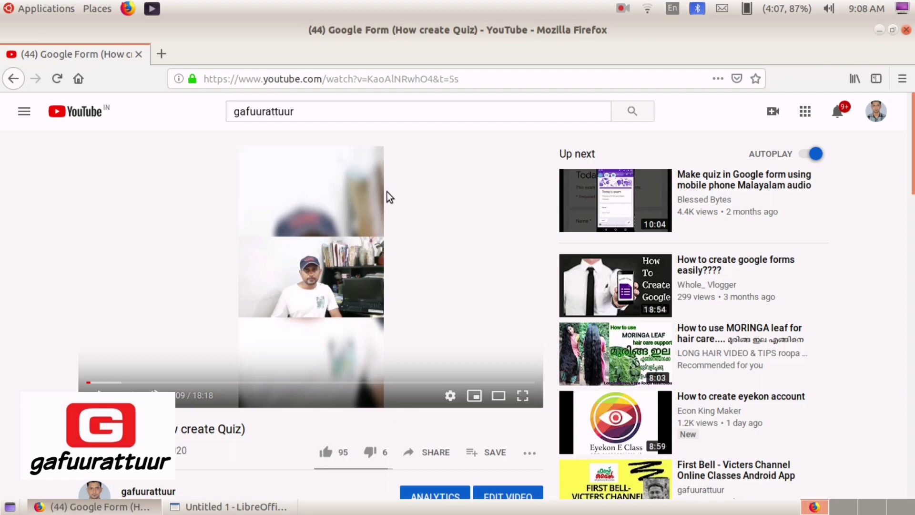
{"action": "right_click", "coordinate": [387, 191]}
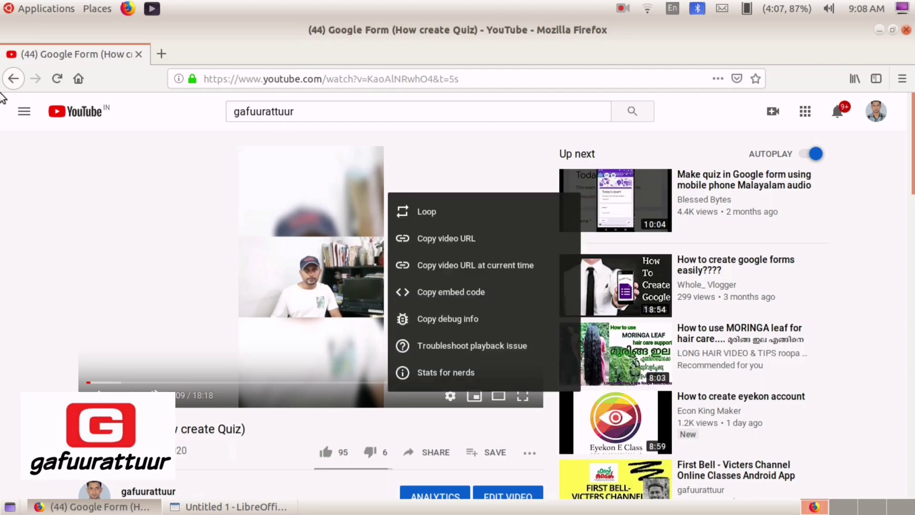
{"action": "left_click", "coordinate": [10, 82]}
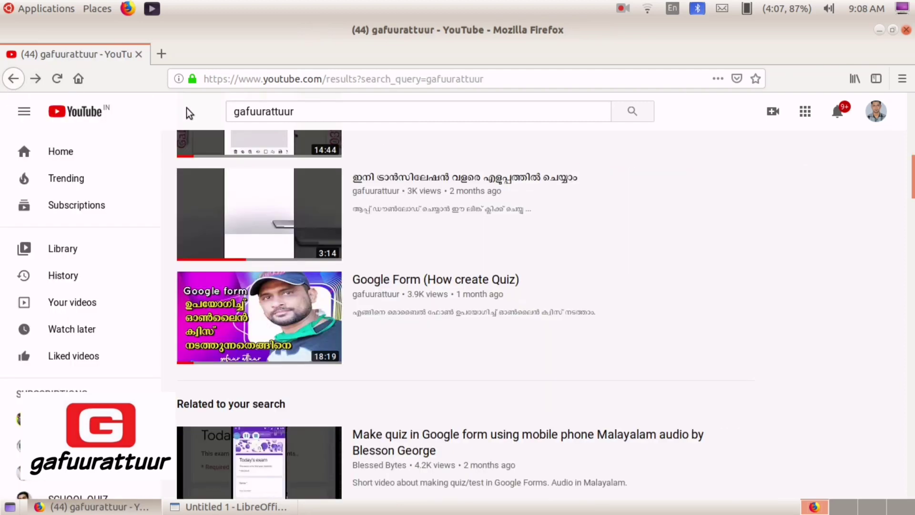
{"action": "left_click", "coordinate": [286, 316]}
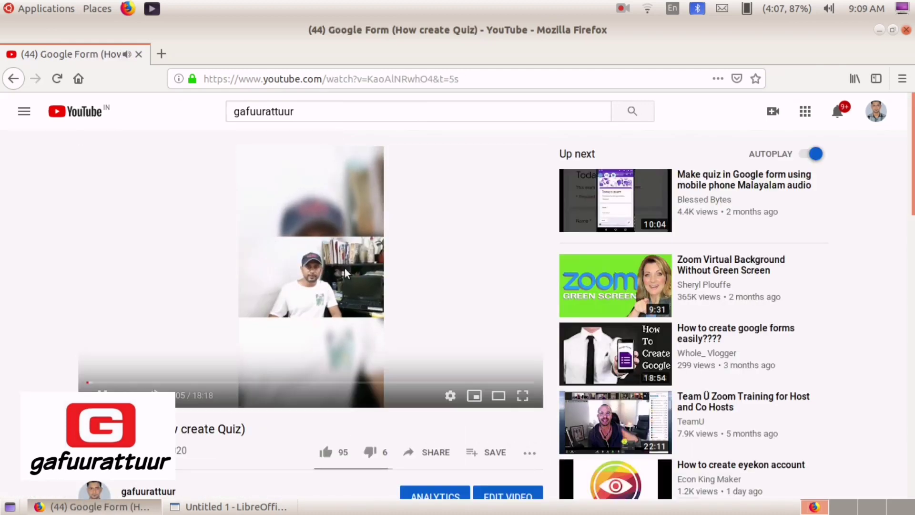
{"action": "left_click", "coordinate": [101, 393]}
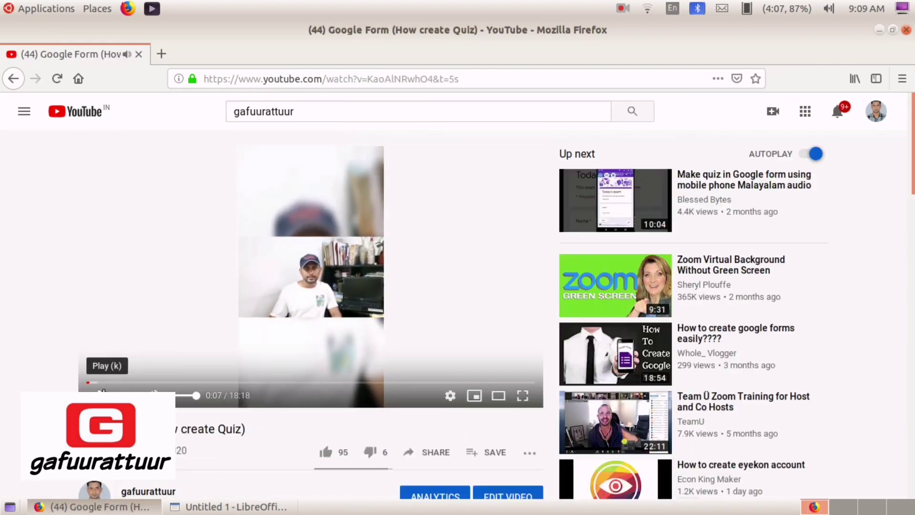
{"action": "right_click", "coordinate": [331, 259]}
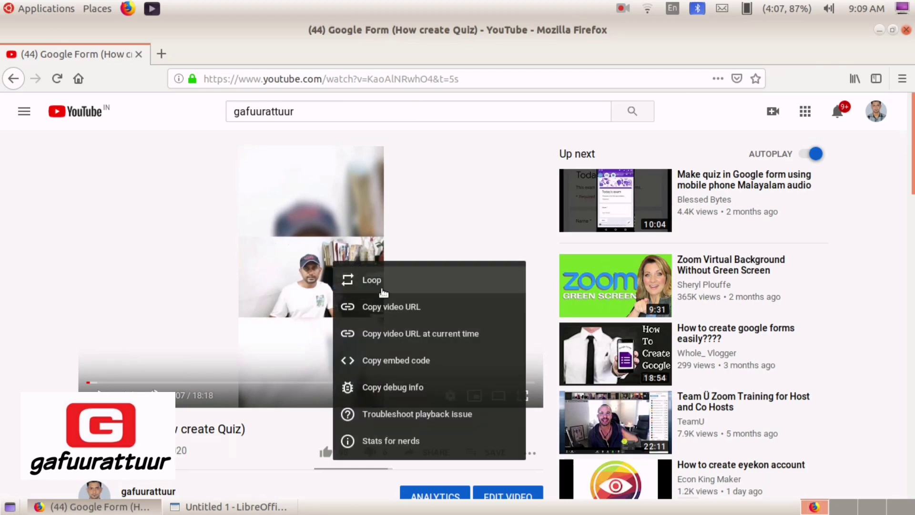
{"action": "left_click", "coordinate": [400, 308]}
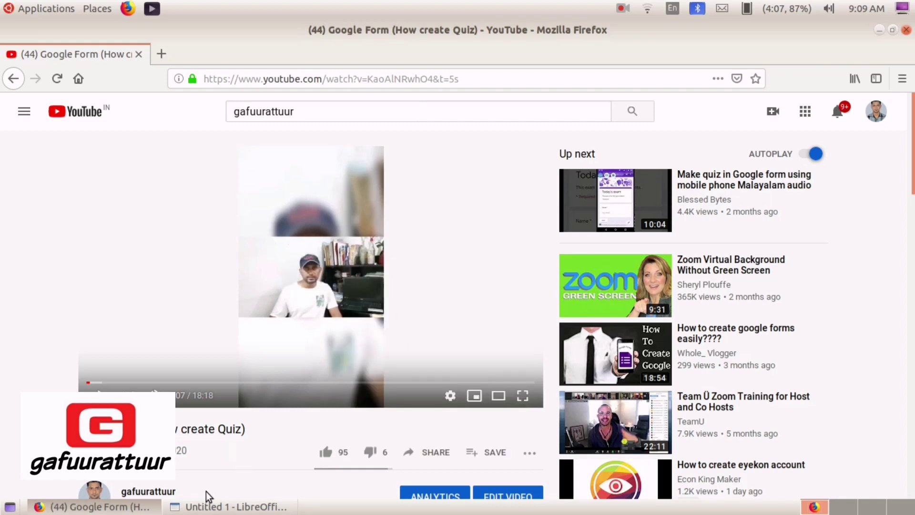
{"action": "left_click", "coordinate": [229, 506]}
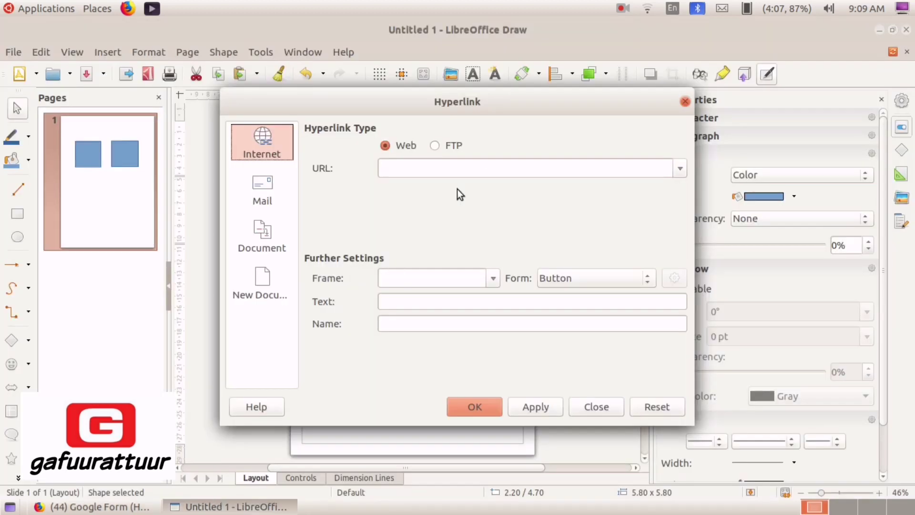
{"action": "right_click", "coordinate": [393, 165]}
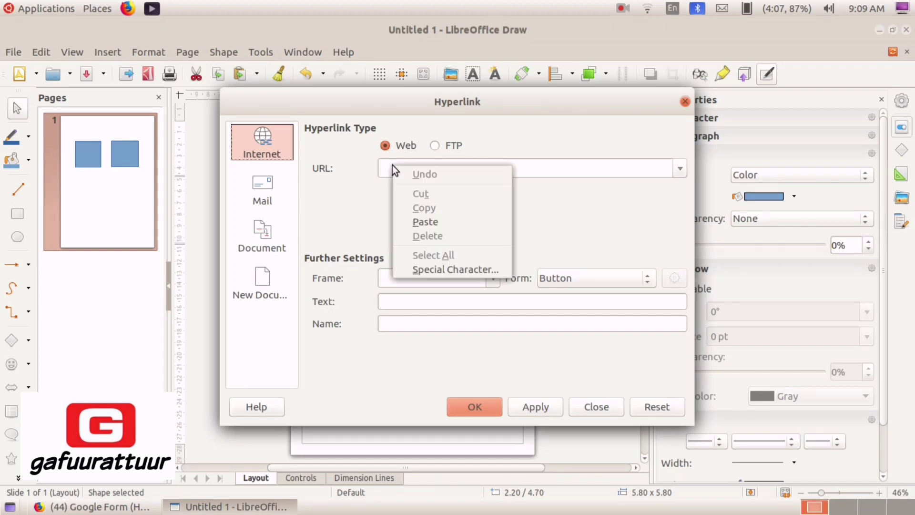
{"action": "left_click", "coordinate": [456, 222]}
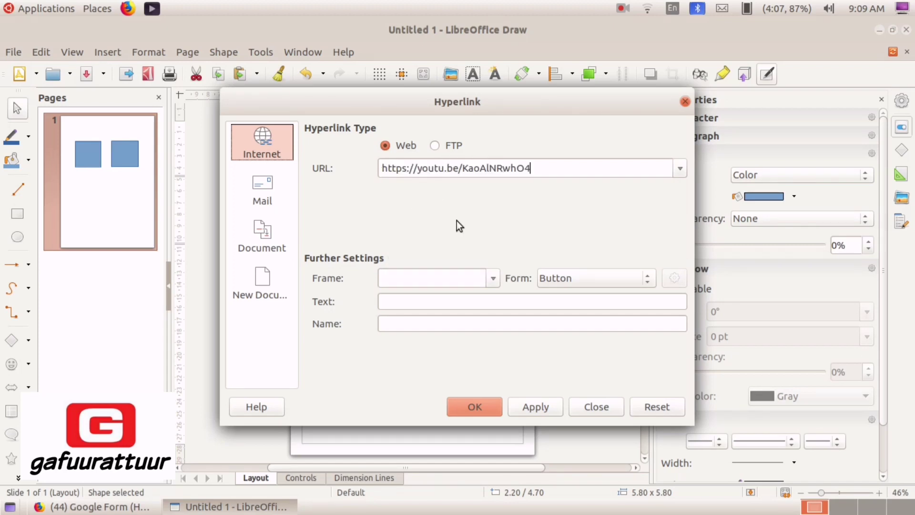
{"action": "left_click", "coordinate": [468, 402]}
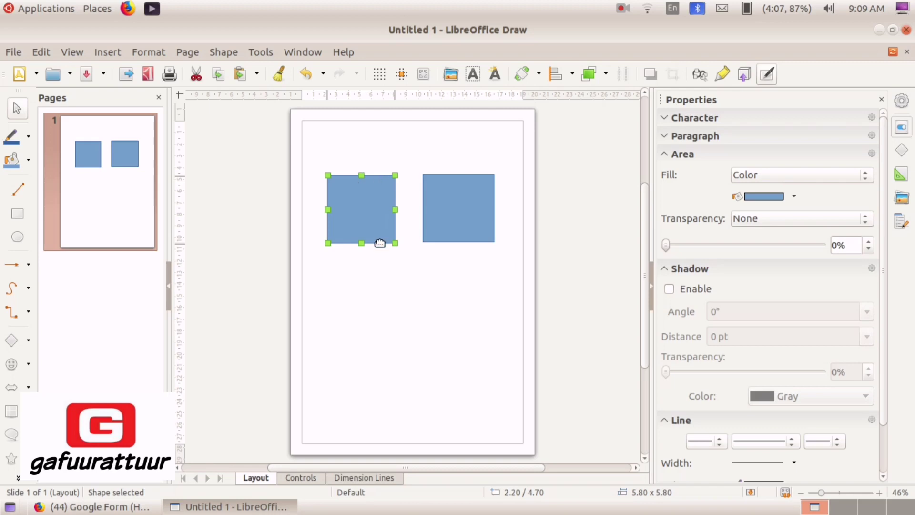
Step: Select the right square, switch to Firefox, return to the YouTube search results, and open and pause the Google Meet video
{"action": "left_click", "coordinate": [455, 237]}
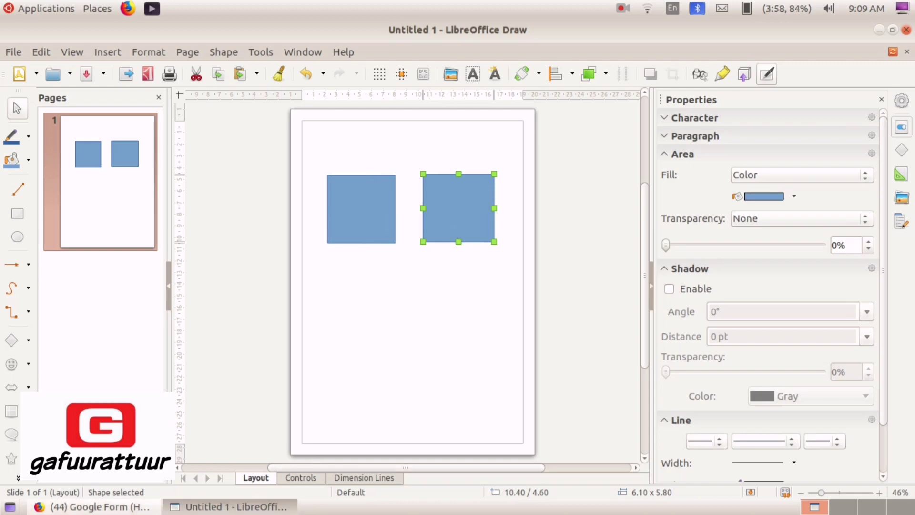
{"action": "left_click", "coordinate": [91, 507]}
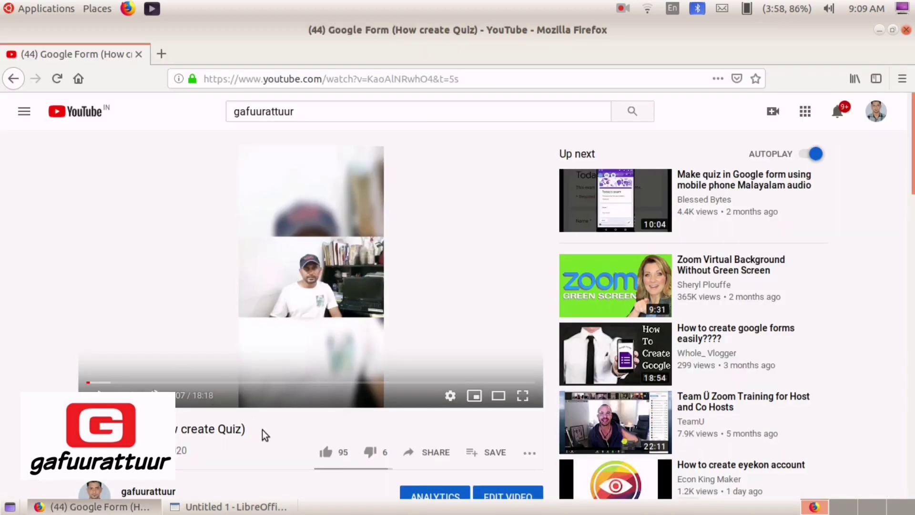
{"action": "mouse_move", "coordinate": [911, 143]}
{"action": "left_mouse_down"}
{"action": "mouse_move", "coordinate": [911, 219]}
{"action": "mouse_move", "coordinate": [911, 157]}
{"action": "left_mouse_up"}
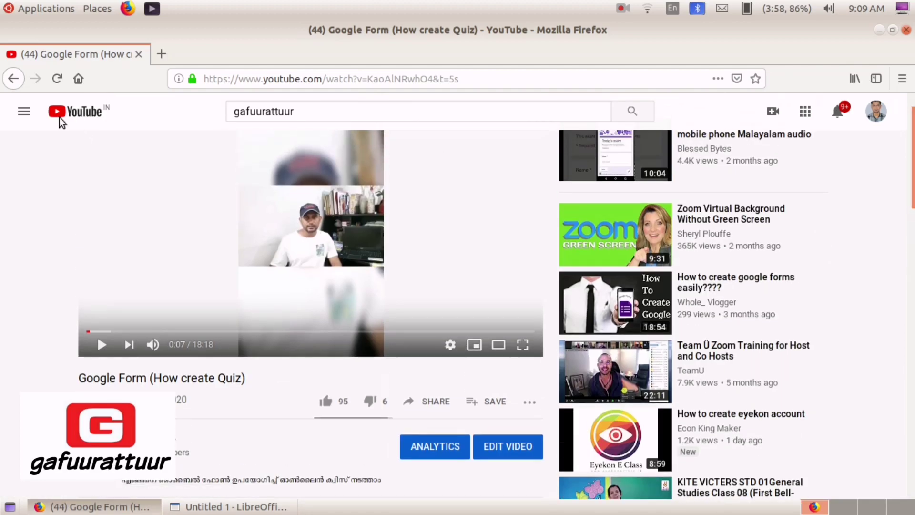
{"action": "left_click", "coordinate": [13, 79]}
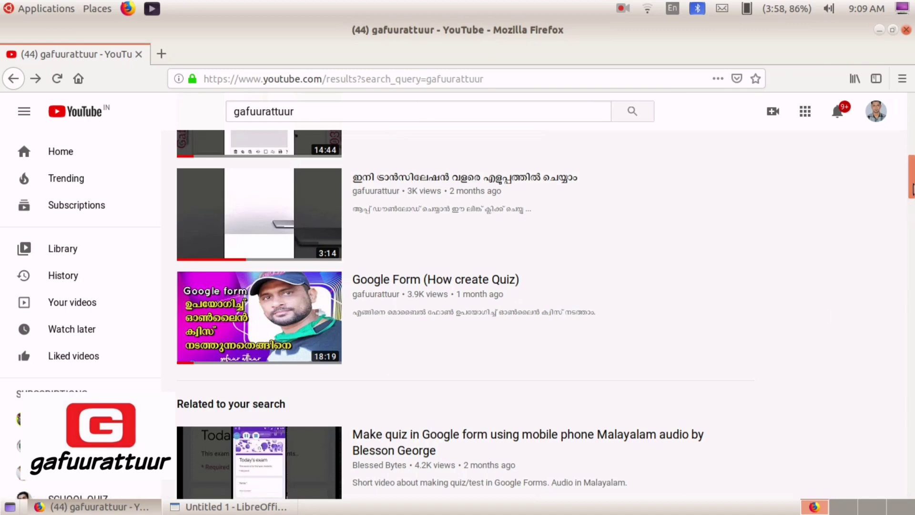
{"action": "left_click_drag", "start_coordinate": [911, 186], "coordinate": [911, 139]}
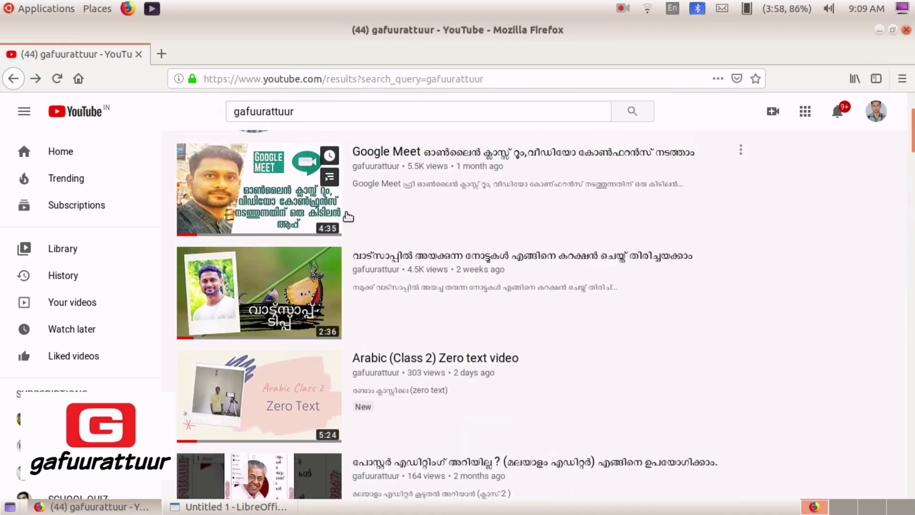
{"action": "left_click", "coordinate": [284, 209]}
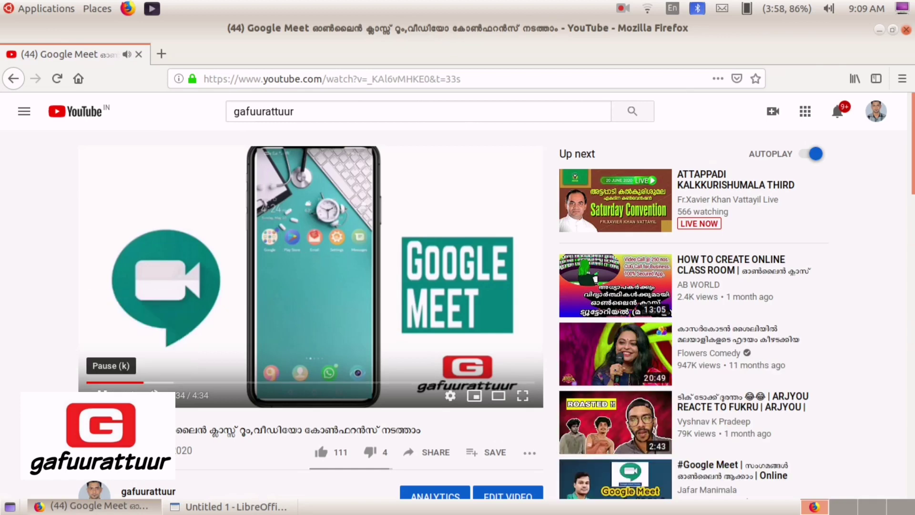
{"action": "left_click", "coordinate": [101, 395]}
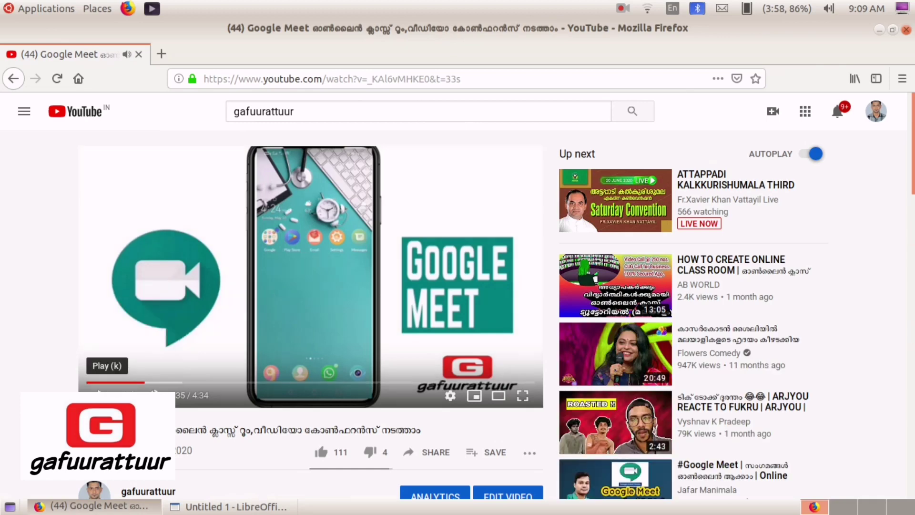
{"action": "right_click", "coordinate": [340, 219]}
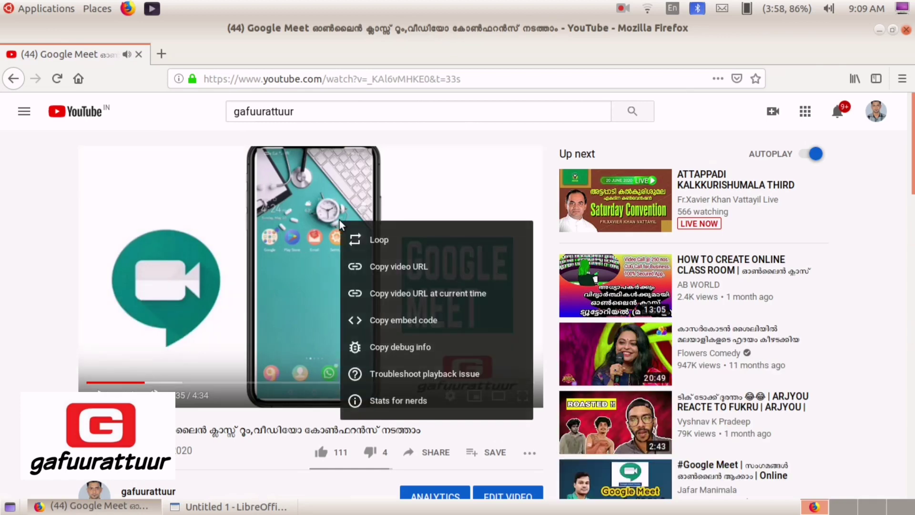
{"action": "left_click", "coordinate": [405, 266]}
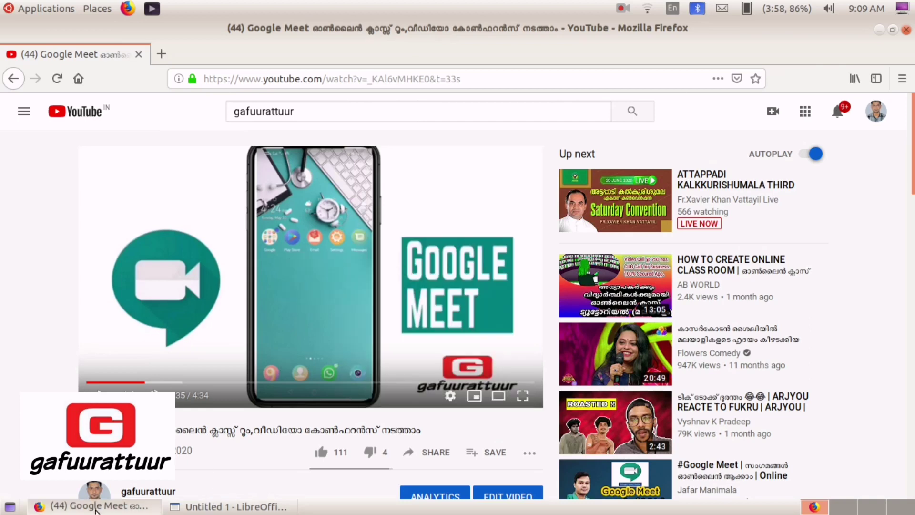
{"action": "left_click", "coordinate": [95, 506]}
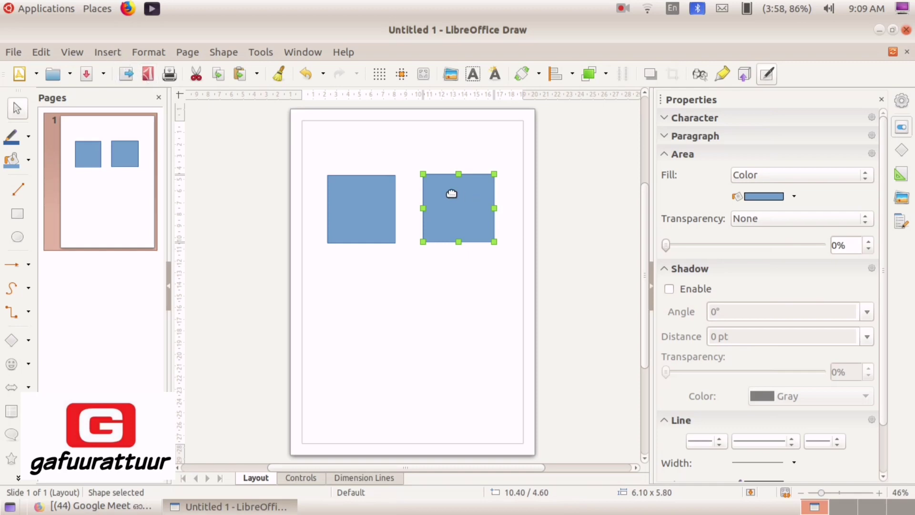
{"action": "left_click", "coordinate": [108, 52]}
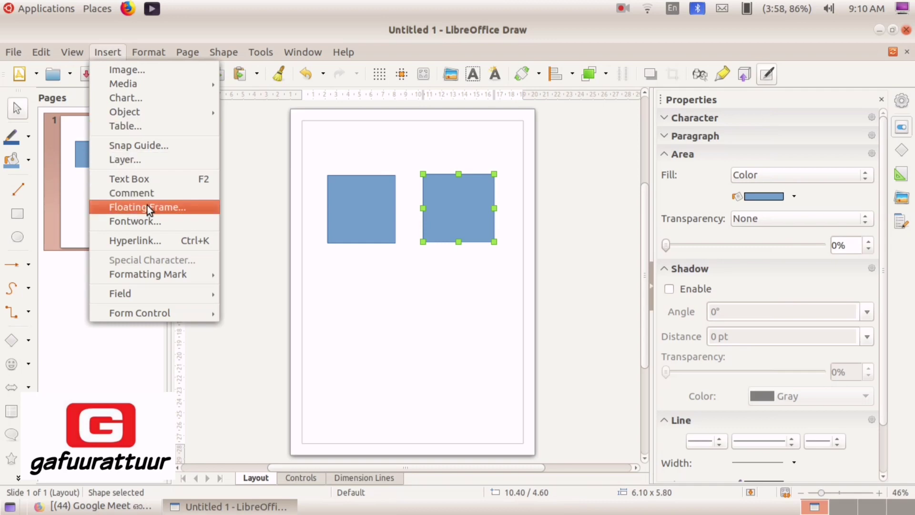
{"action": "left_click", "coordinate": [144, 238]}
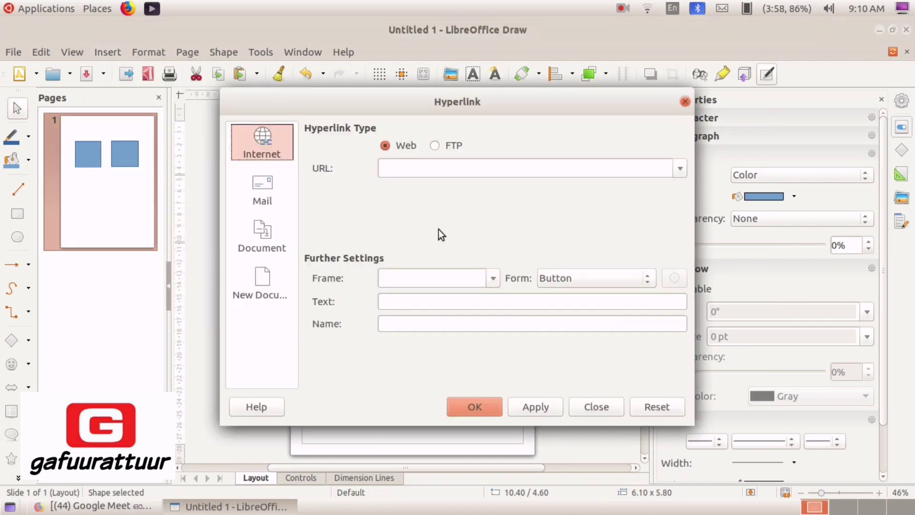
{"action": "right_click", "coordinate": [384, 168]}
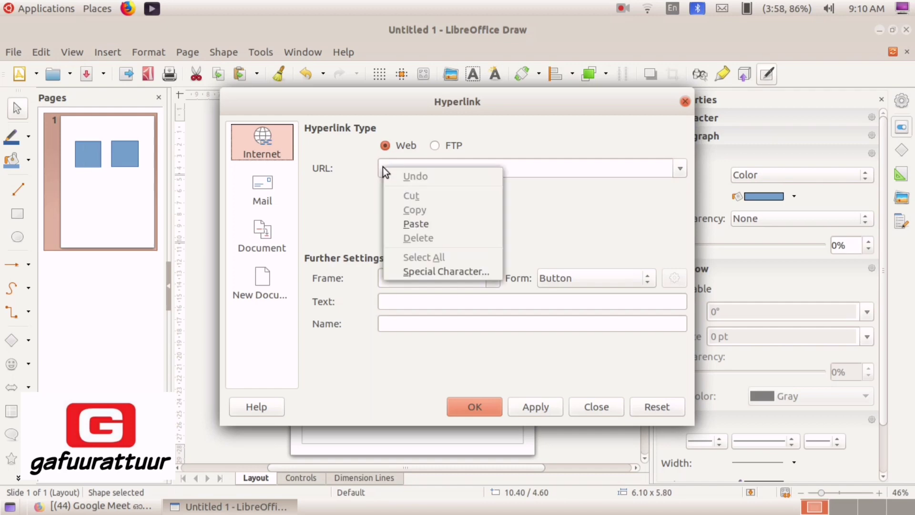
{"action": "left_click", "coordinate": [457, 223]}
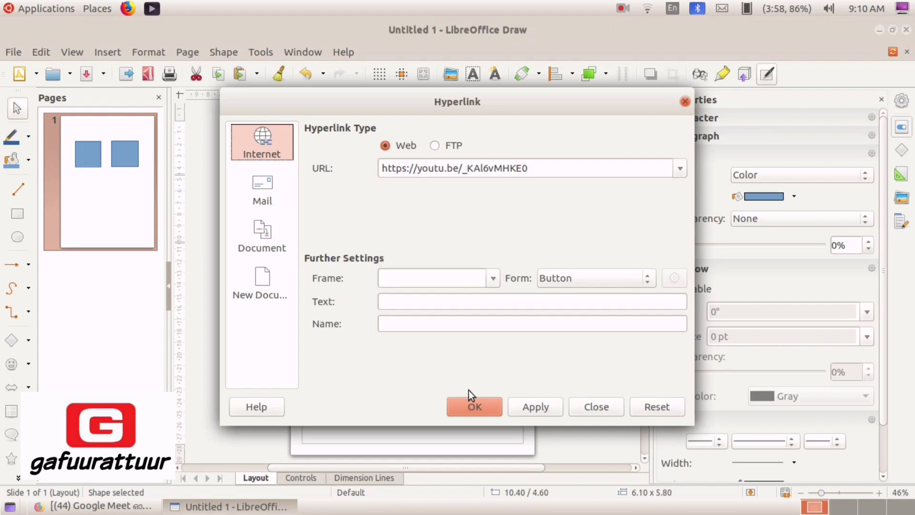
{"action": "left_click", "coordinate": [473, 408]}
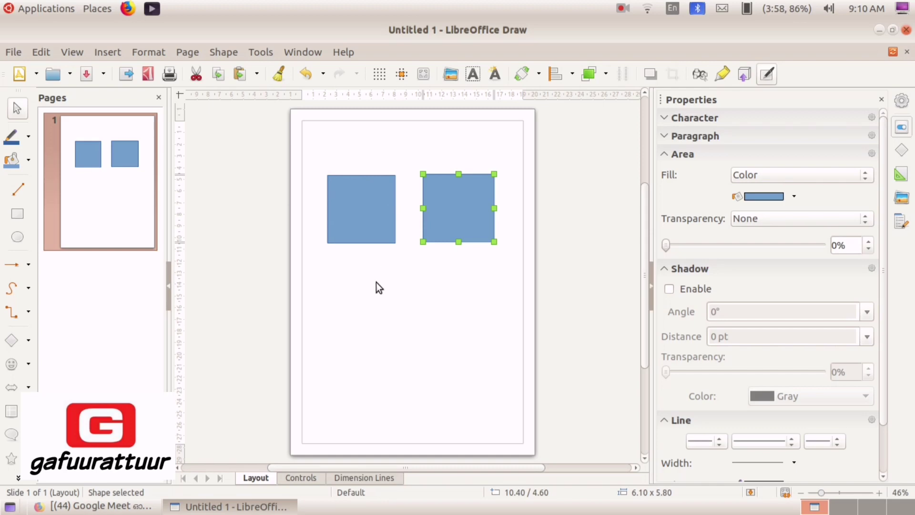
{"action": "left_click", "coordinate": [405, 299]}
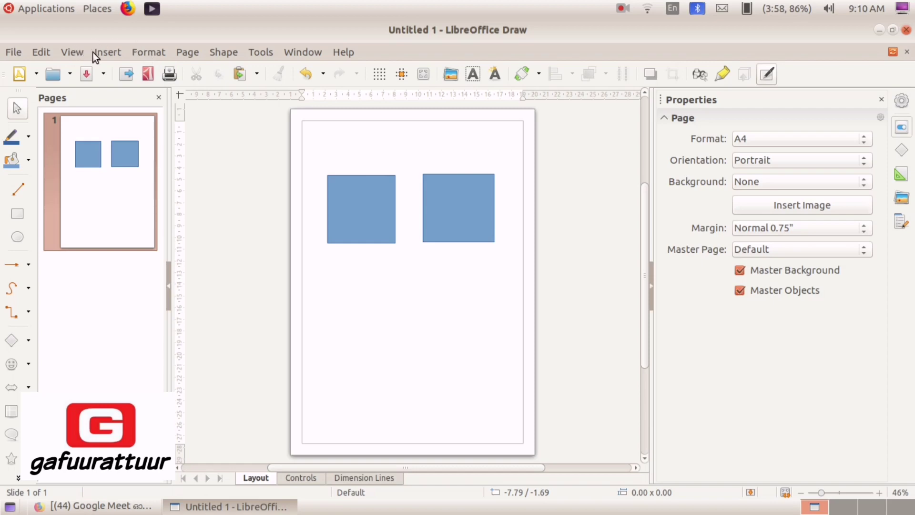
Step: Add a text box about 4.30 × 2.80 inside the left square, reading GOOGLE FORM on two lines
{"action": "left_click", "coordinate": [105, 53]}
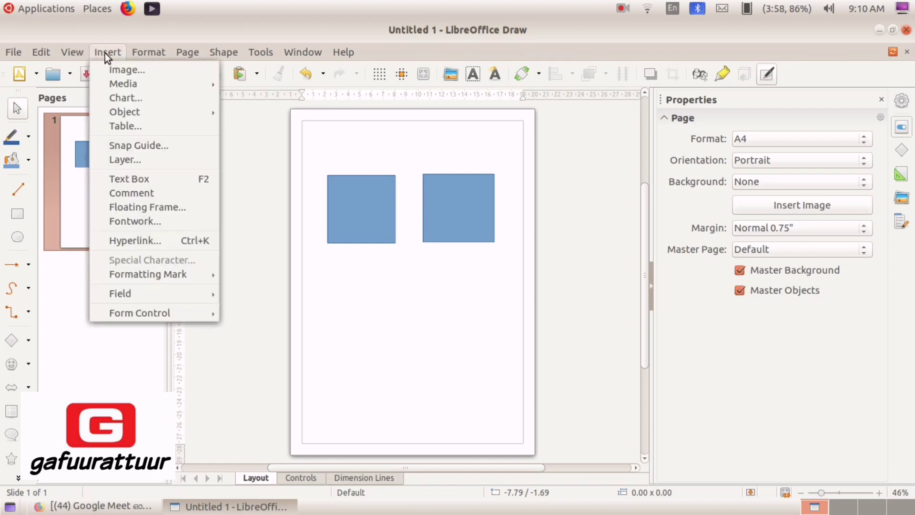
{"action": "left_click", "coordinate": [161, 178]}
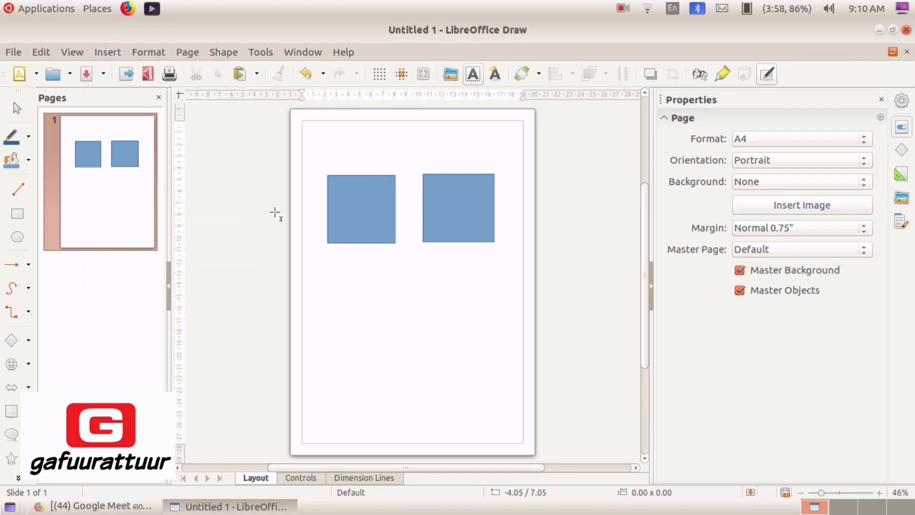
{"action": "left_click_drag", "start_coordinate": [335, 192], "coordinate": [385, 226]}
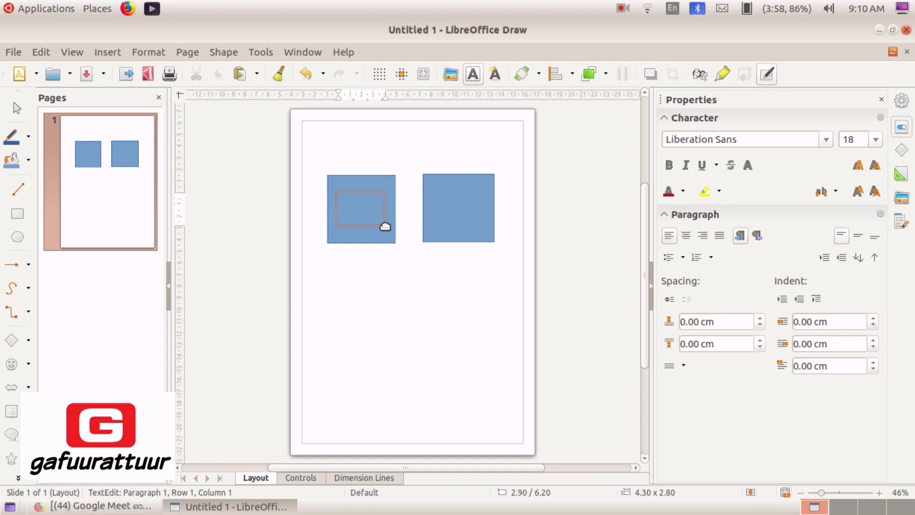
{"action": "type", "text": "G"}
{"action": "type", "text": "OOGL"}
{"action": "type", "text": "E"}
{"action": "type", "text": " FORM"}
Step: Centre both lines of the GOOGLE FORM text horizontally
{"action": "left_click", "coordinate": [685, 237]}
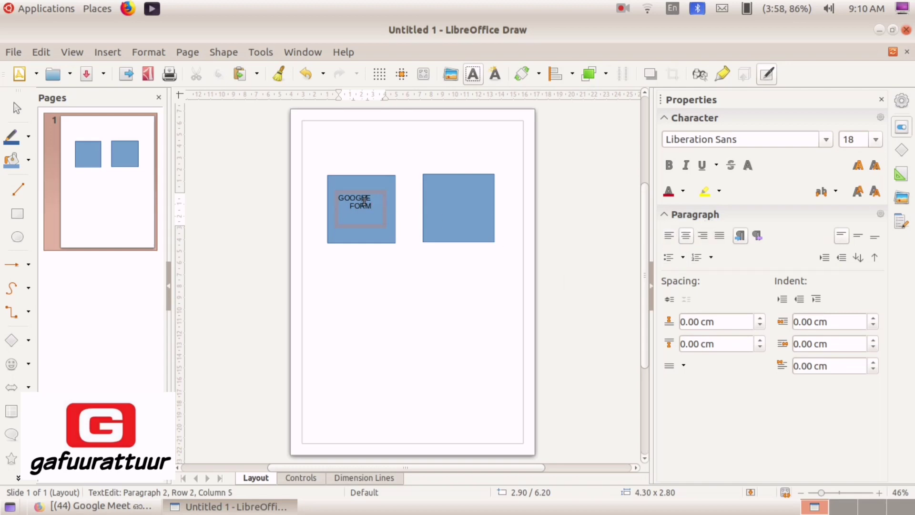
{"action": "left_click", "coordinate": [365, 201]}
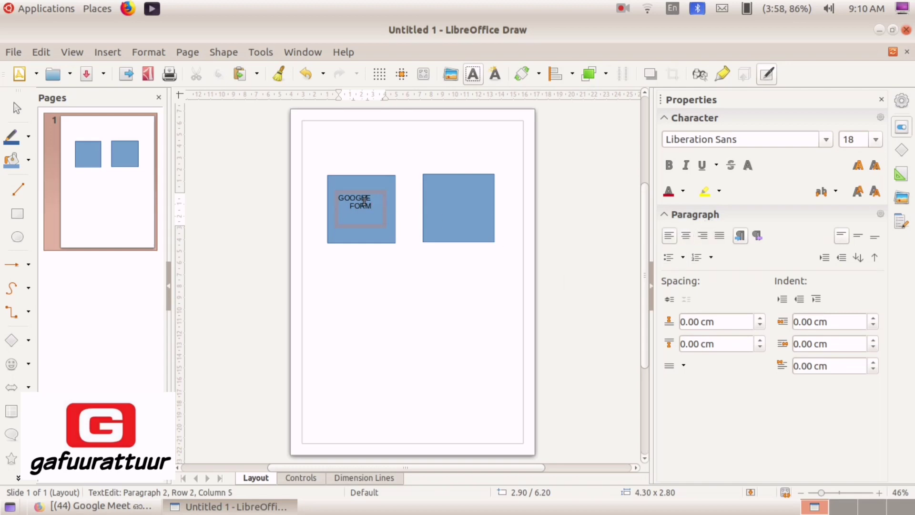
{"action": "left_click", "coordinate": [687, 237]}
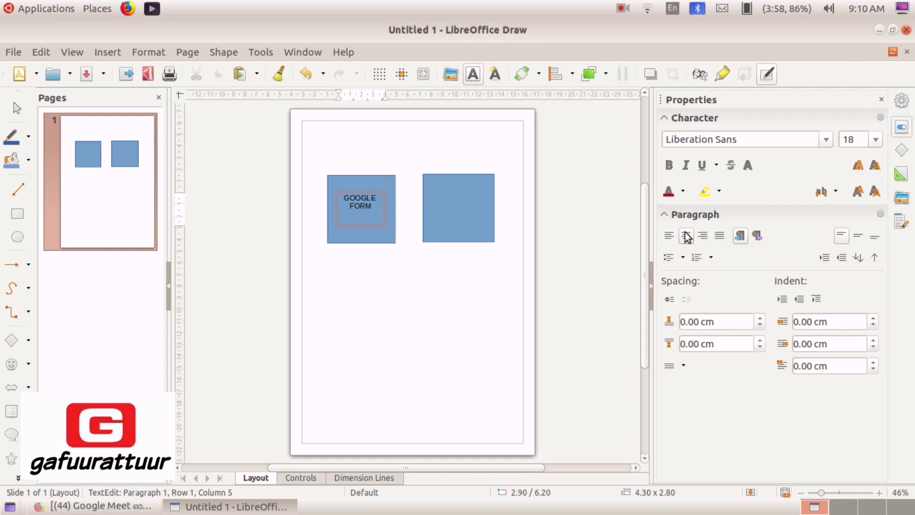
Step: Enter GOOGLE MEET on two lines as the right square's own text
{"action": "left_click", "coordinate": [458, 202]}
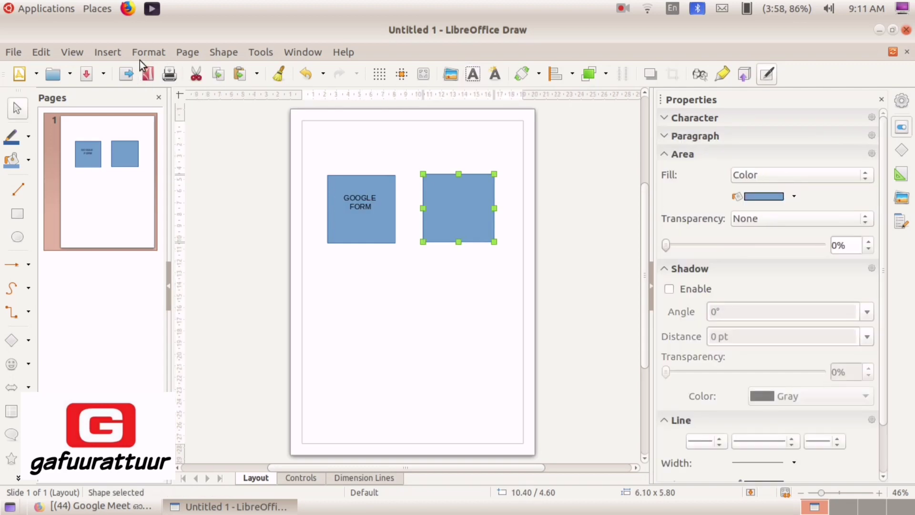
{"action": "left_click", "coordinate": [111, 47]}
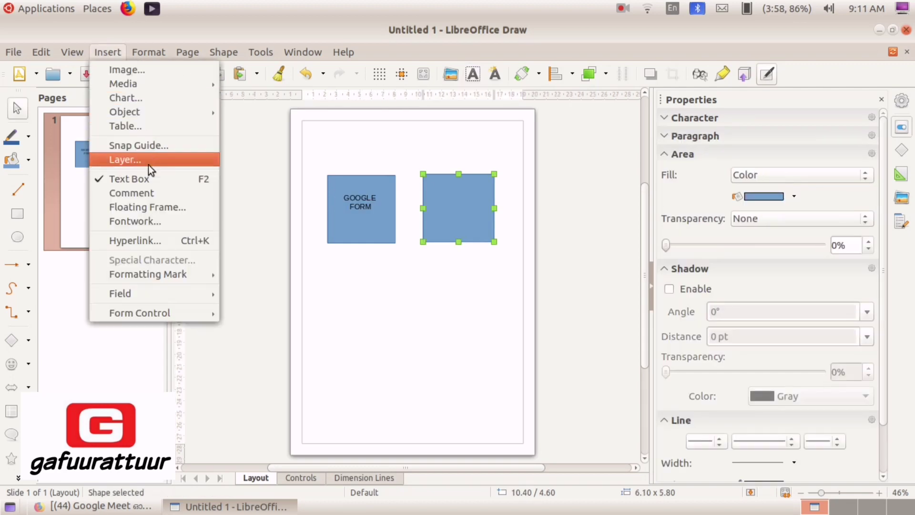
{"action": "left_click", "coordinate": [148, 179]}
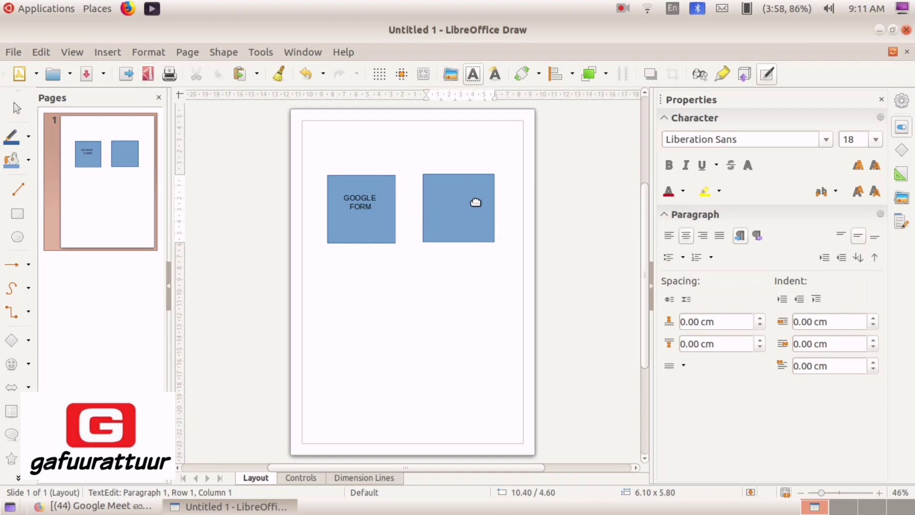
{"action": "type", "text": "H"}
{"action": "key", "text": "BackSpace"}
{"action": "type", "text": "GOOGLE"}
{"action": "key", "text": "Return"}
{"action": "type", "text": "MEET"}
{"action": "left_click_drag", "start_coordinate": [473, 211], "coordinate": [436, 199]}
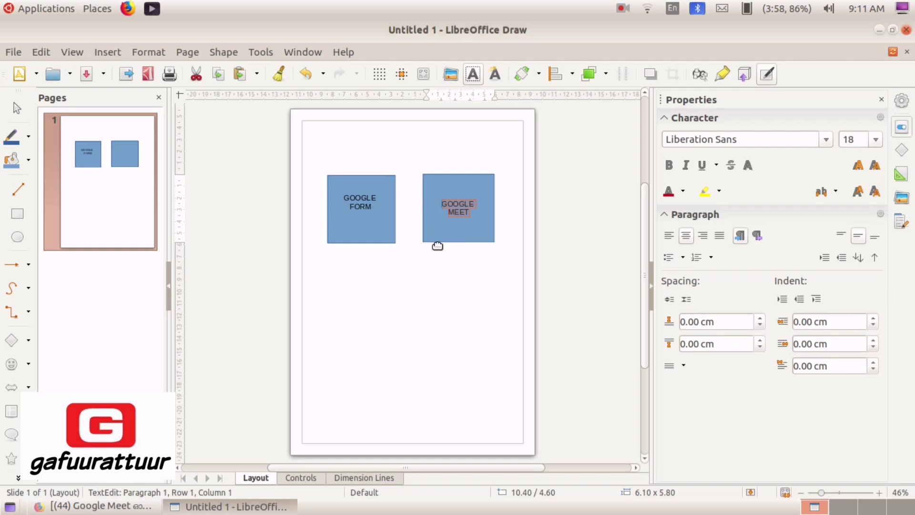
{"action": "left_click", "coordinate": [381, 265]}
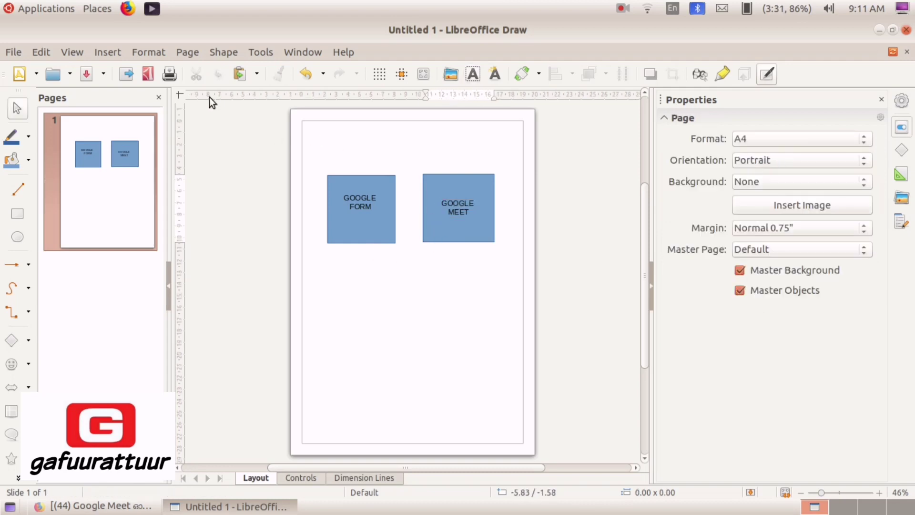
Step: Add a text box about 17.30 × 2.40 above the two squares with the centred heading YOUTUBE LINKS
{"action": "left_click", "coordinate": [115, 52]}
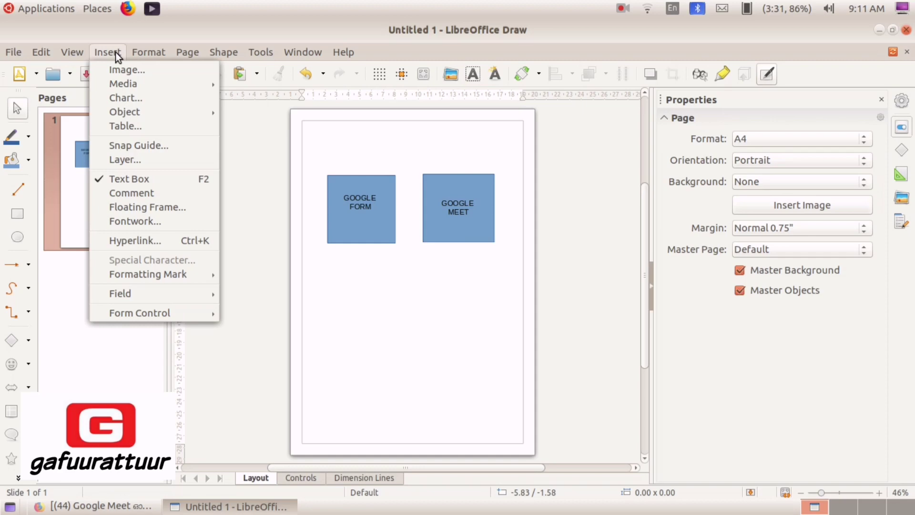
{"action": "left_click", "coordinate": [130, 180]}
{"action": "left_click_drag", "start_coordinate": [311, 134], "coordinate": [512, 162]}
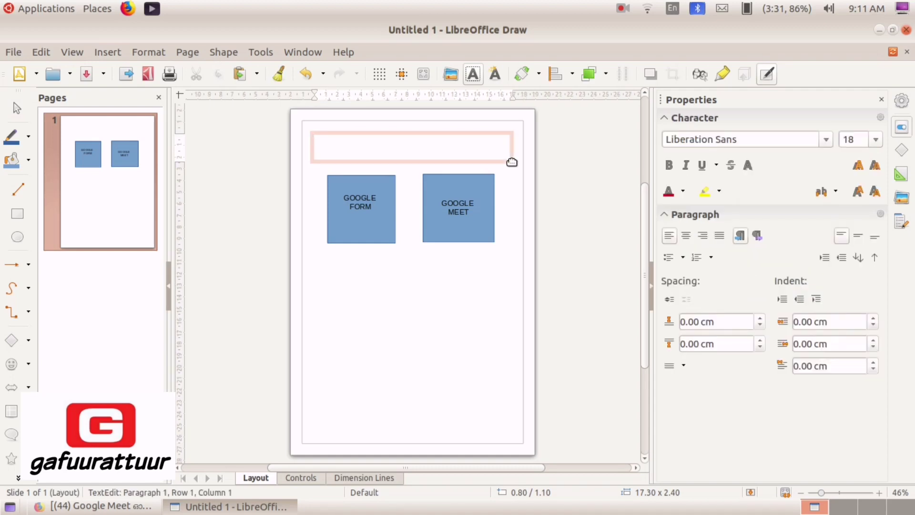
{"action": "type", "text": "YOUTUBE LINKS"}
{"action": "left_click", "coordinate": [691, 238]}
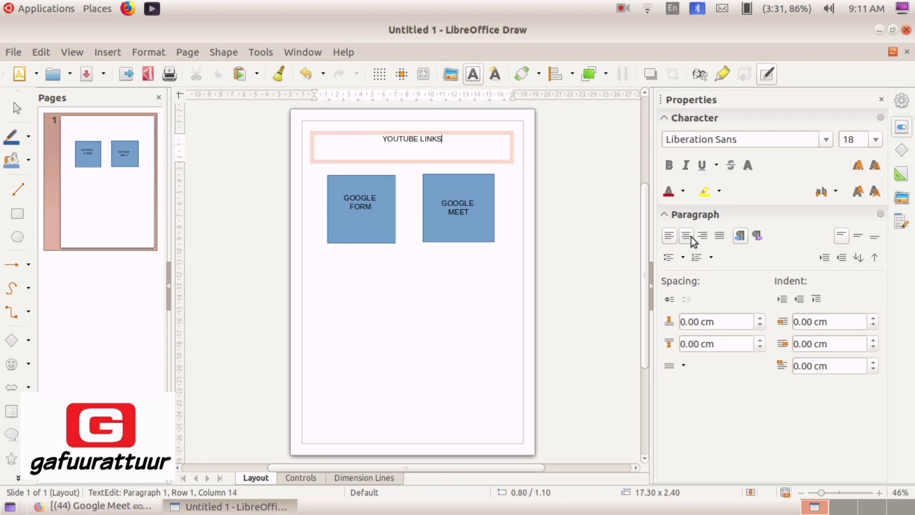
Step: Make the YOUTUBE LINKS heading bold and set its font size to 28
{"action": "left_click_drag", "start_coordinate": [449, 141], "coordinate": [350, 140]}
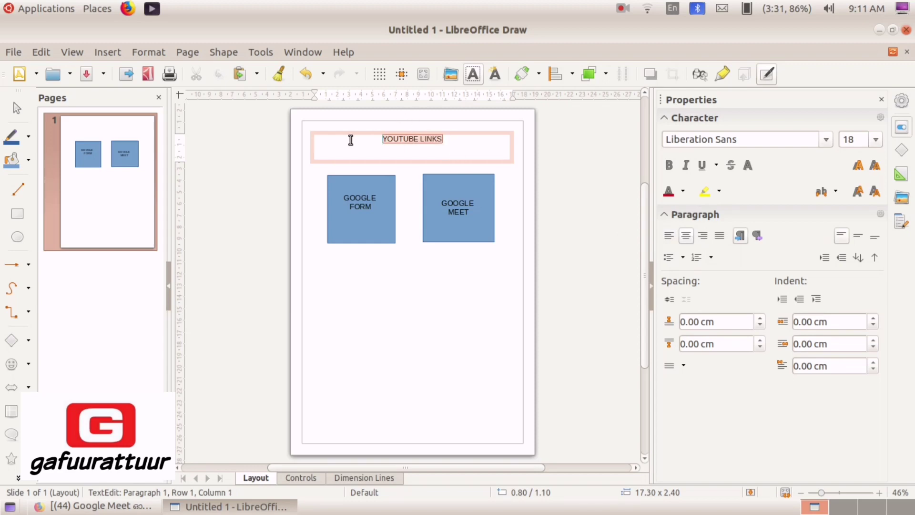
{"action": "left_click", "coordinate": [671, 170]}
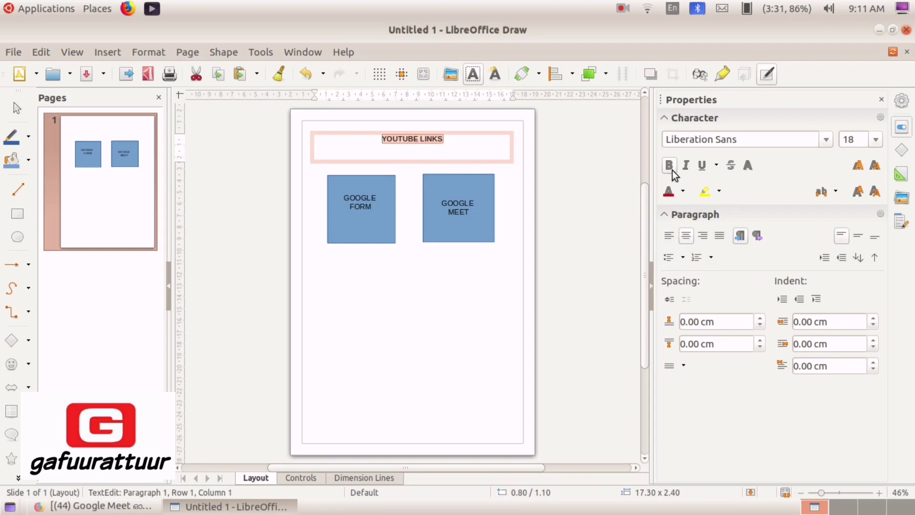
{"action": "left_click", "coordinate": [878, 142]}
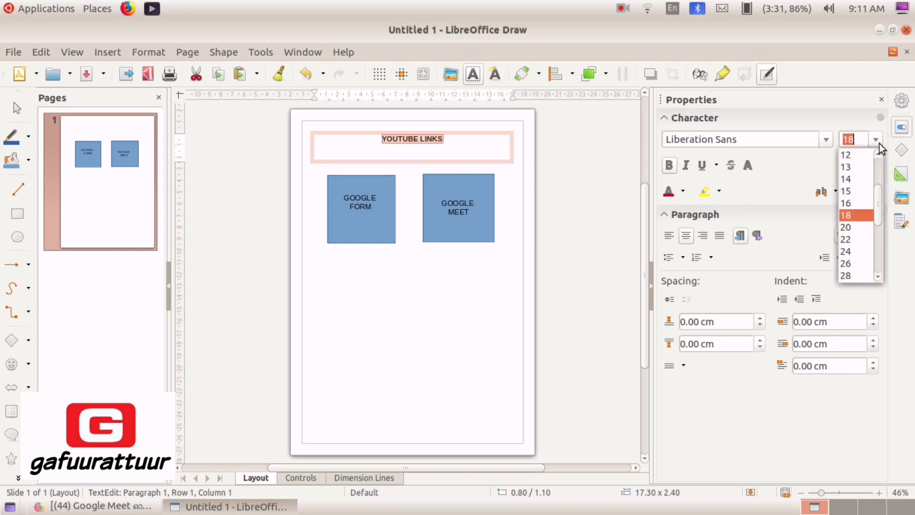
{"action": "left_click", "coordinate": [861, 280]}
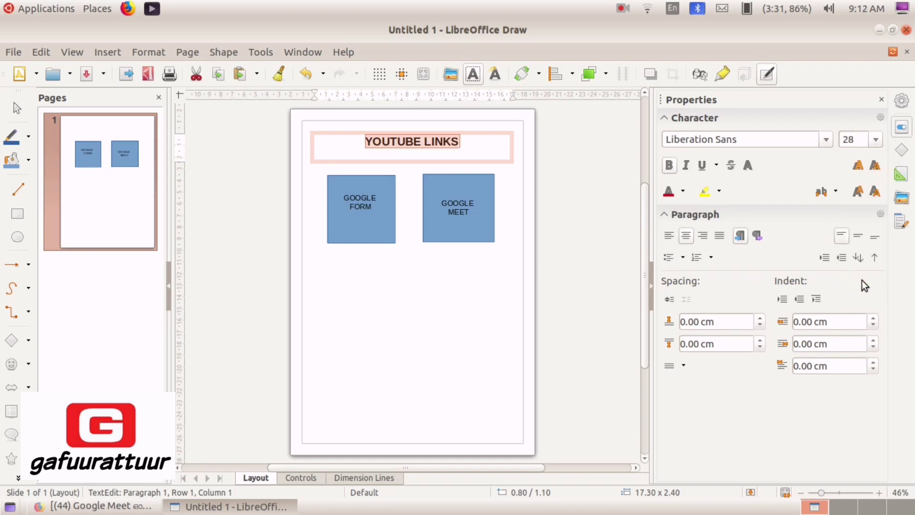
{"action": "left_click", "coordinate": [471, 349]}
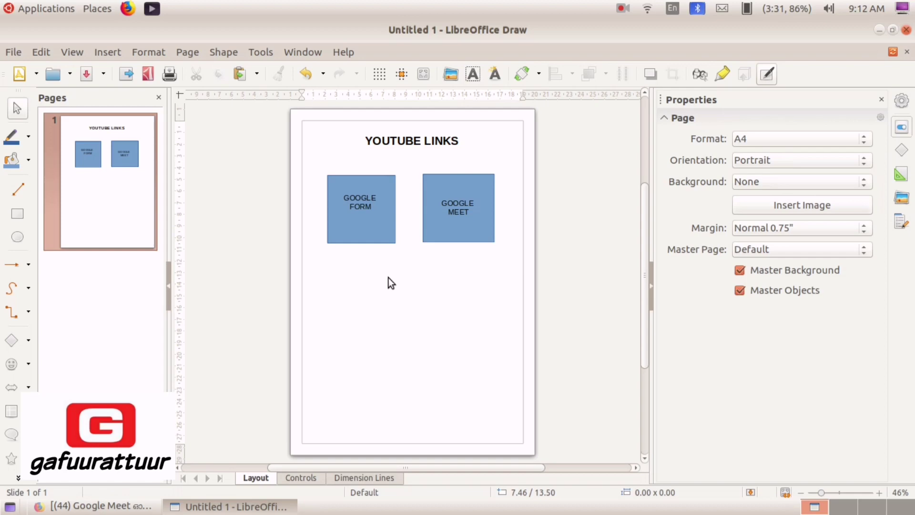
Step: Insert background-4232859_1280.png from the Downloads folder and stretch it to about 19.00 × 27.40 so it spans the page within the margins
{"action": "left_click", "coordinate": [119, 51]}
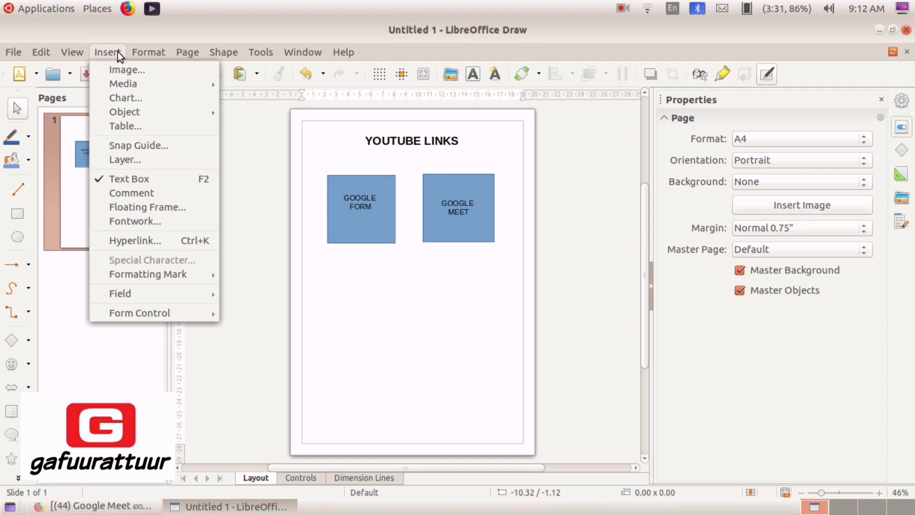
{"action": "left_click", "coordinate": [133, 71]}
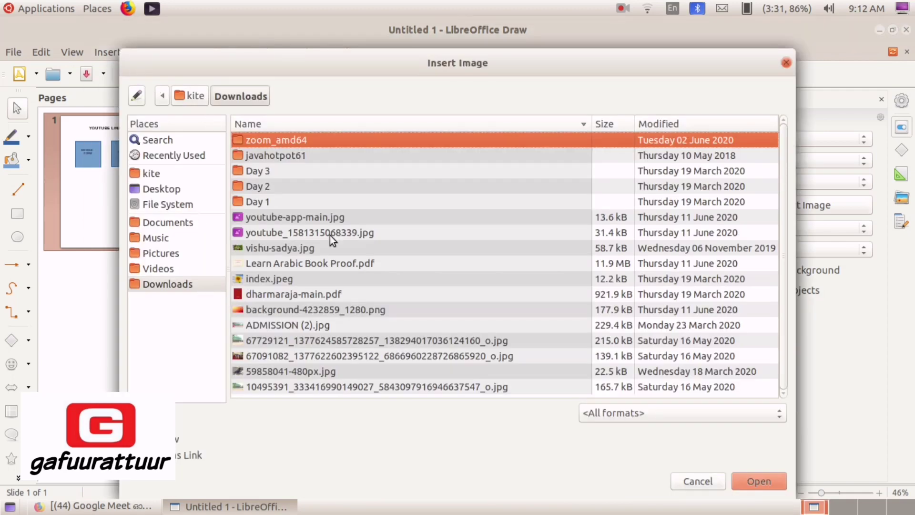
{"action": "left_click", "coordinate": [312, 311]}
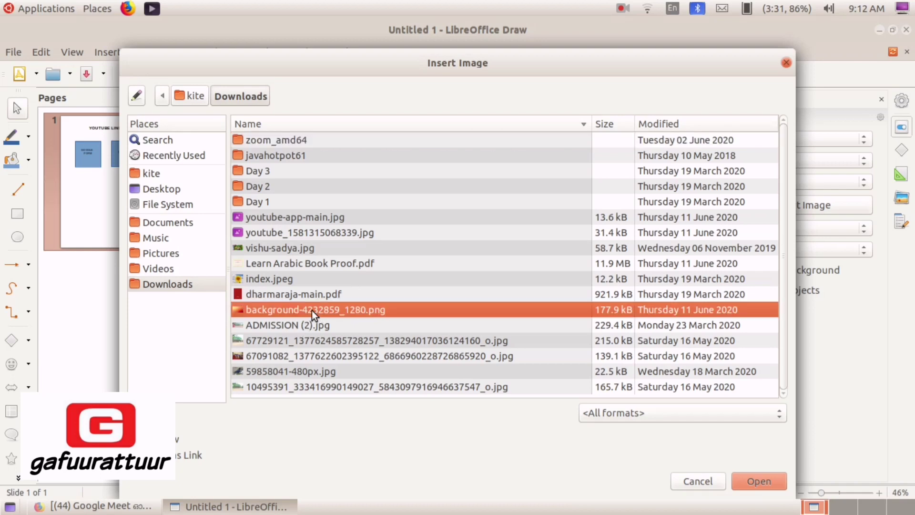
{"action": "left_click", "coordinate": [767, 485]}
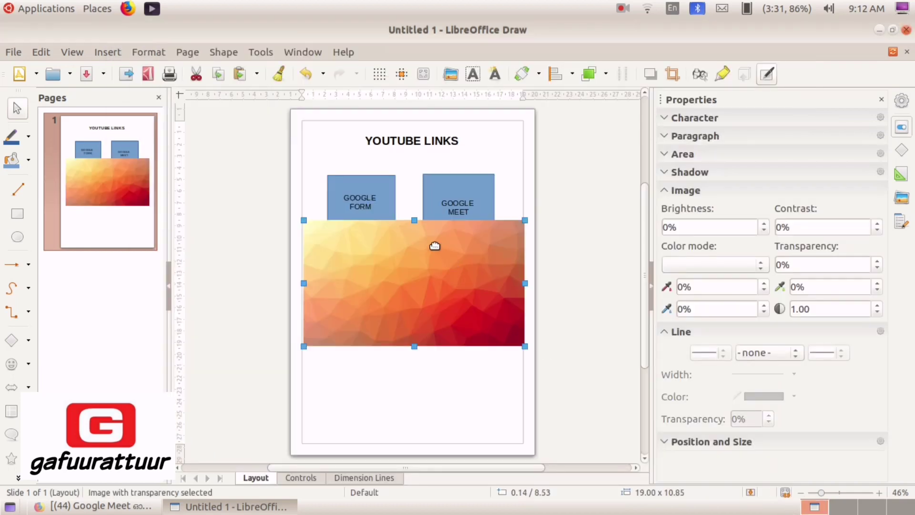
{"action": "left_click_drag", "start_coordinate": [410, 220], "coordinate": [410, 124]}
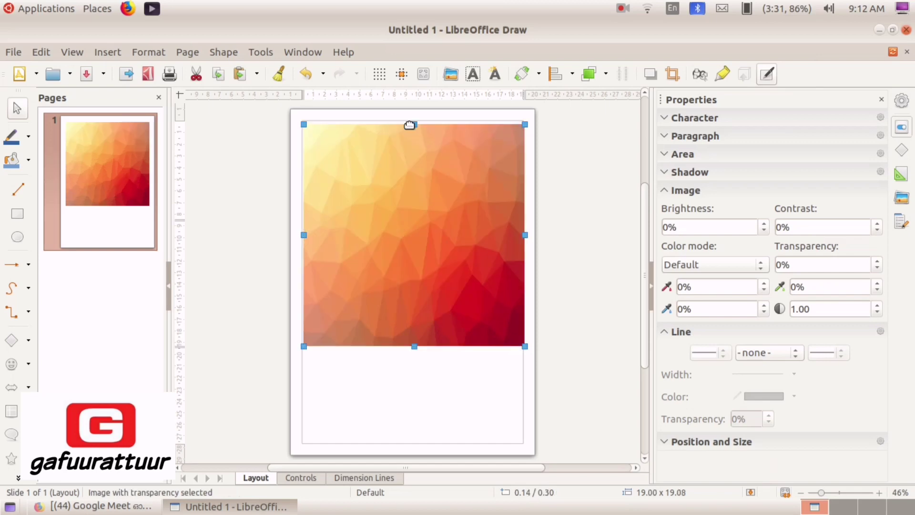
{"action": "left_click_drag", "start_coordinate": [414, 346], "coordinate": [408, 441]}
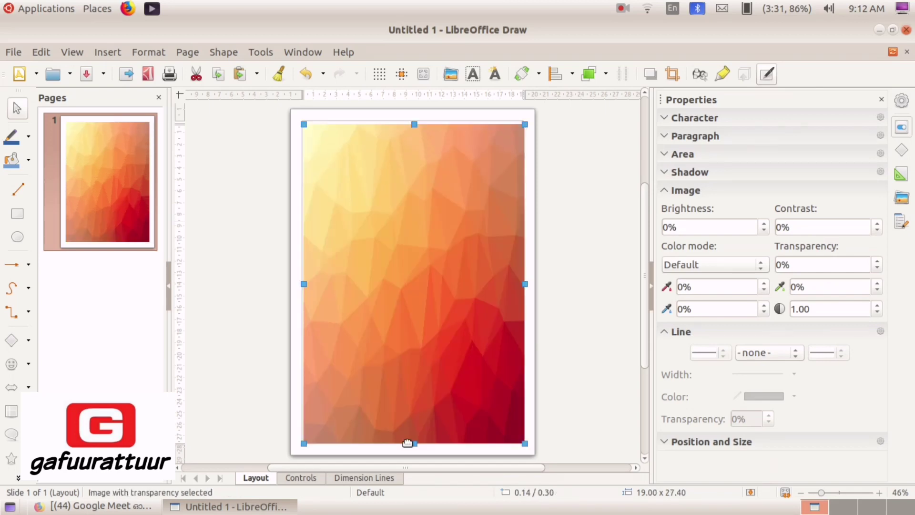
Step: Send the background image to the back, behind the heading and the two squares
{"action": "right_click", "coordinate": [433, 346]}
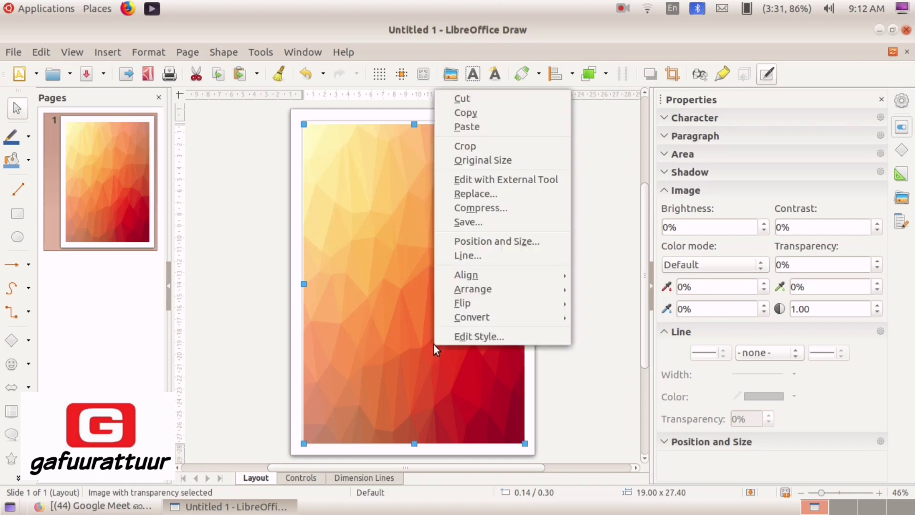
{"action": "mouse_move", "coordinate": [468, 292]}
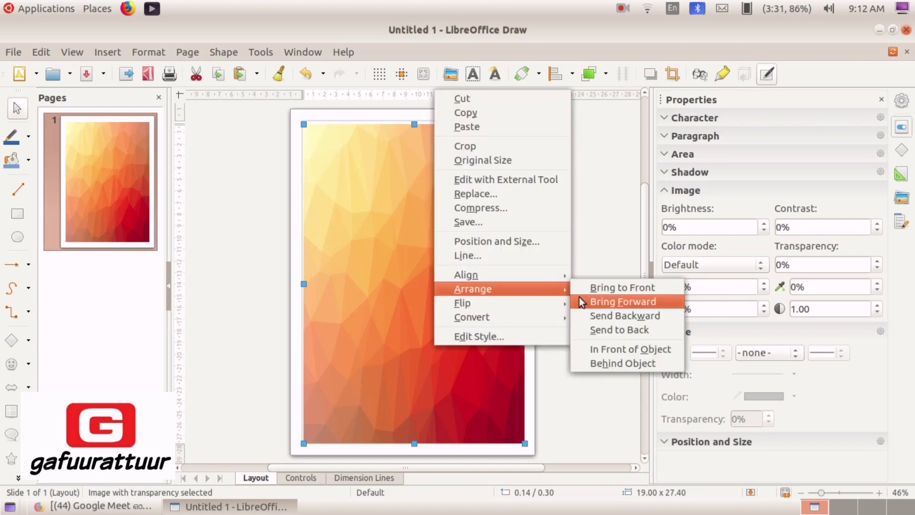
{"action": "left_click", "coordinate": [609, 329]}
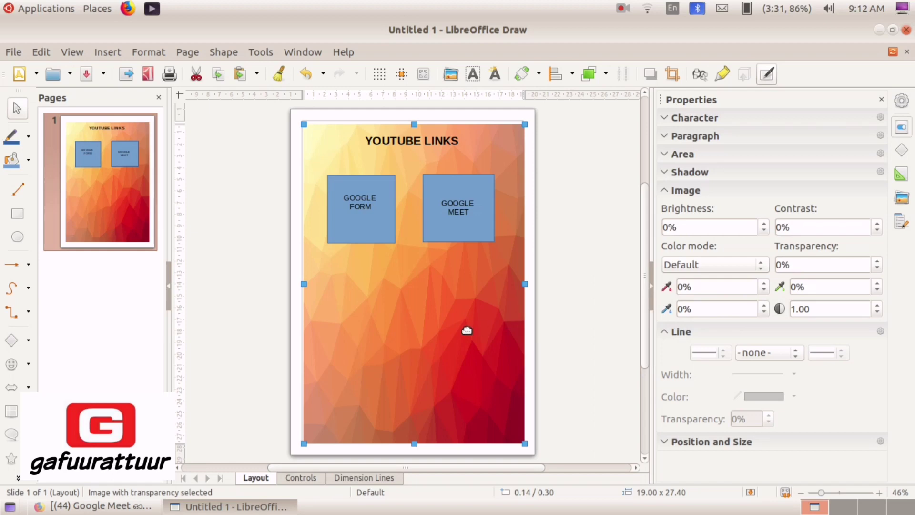
{"action": "left_click", "coordinate": [452, 284]}
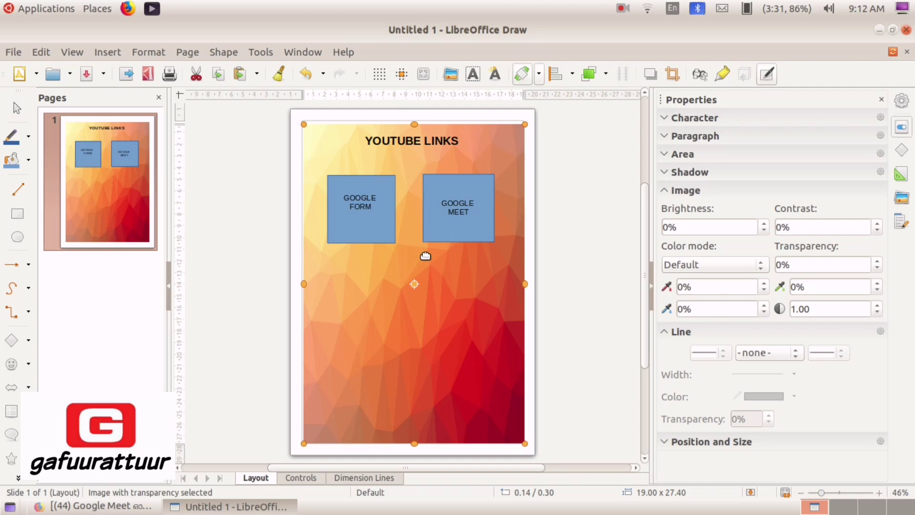
{"action": "left_click", "coordinate": [470, 235]}
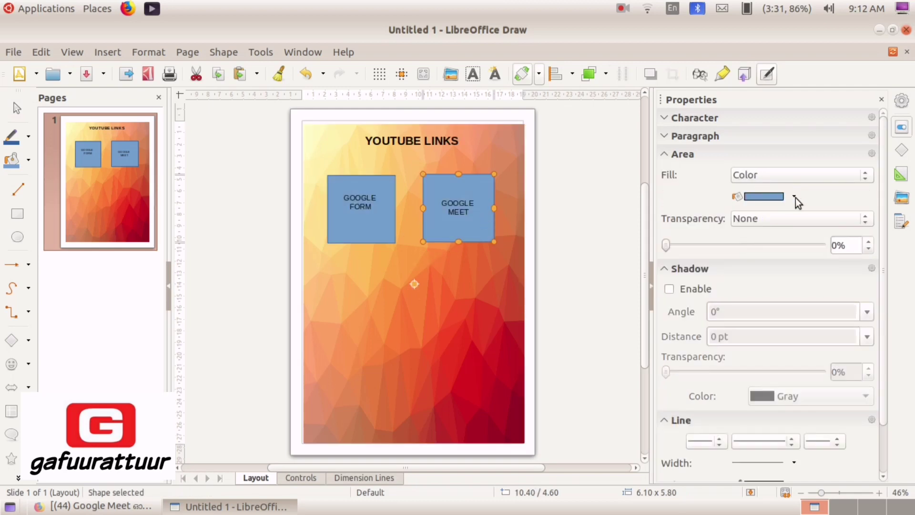
{"action": "key", "text": "Escape"}
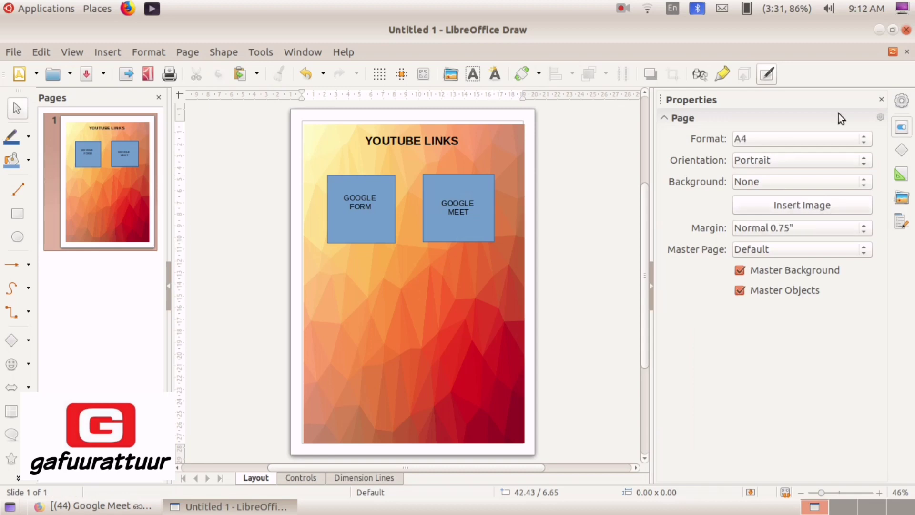
{"action": "left_click", "coordinate": [910, 103]}
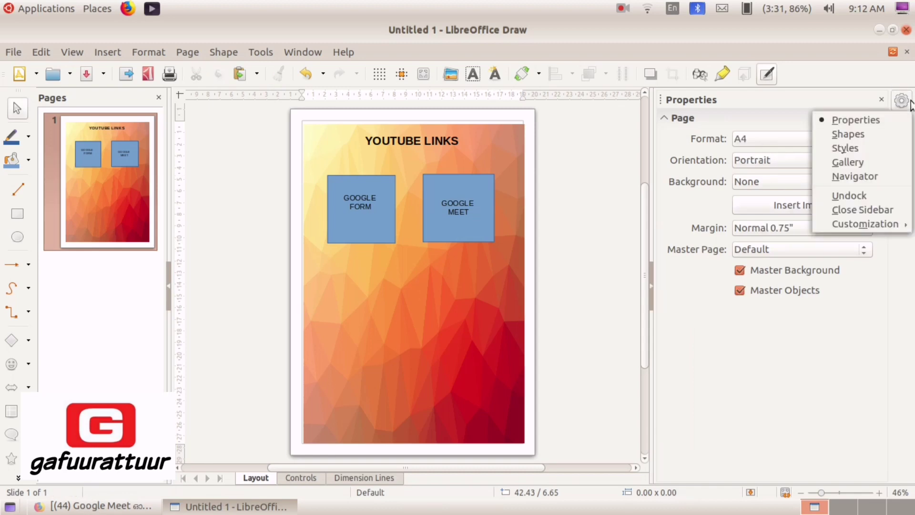
{"action": "left_click", "coordinate": [876, 121]}
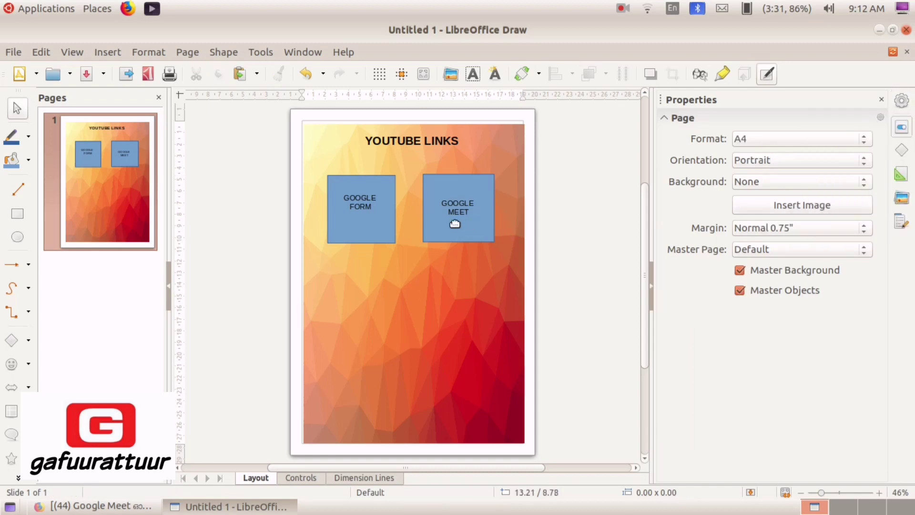
Step: Change the fill colour of the GOOGLE MEET square to dark purple
{"action": "left_click", "coordinate": [473, 239]}
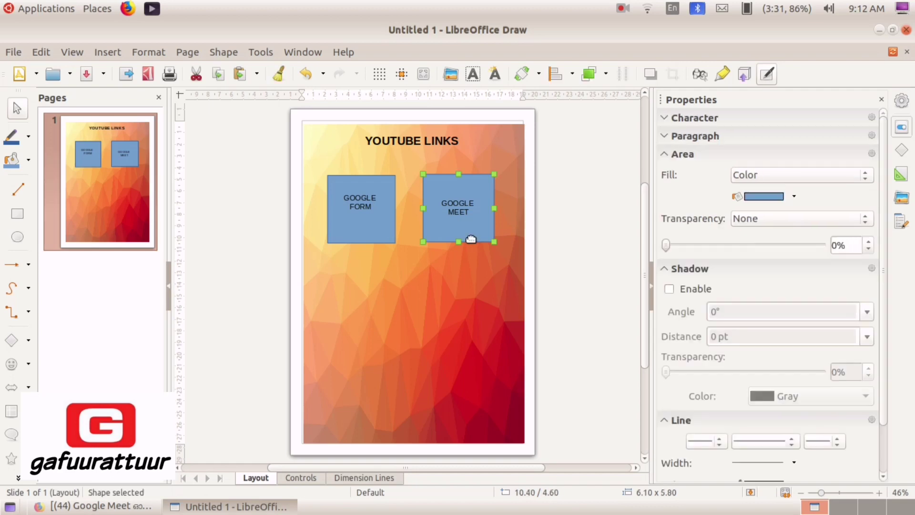
{"action": "left_click", "coordinate": [793, 196]}
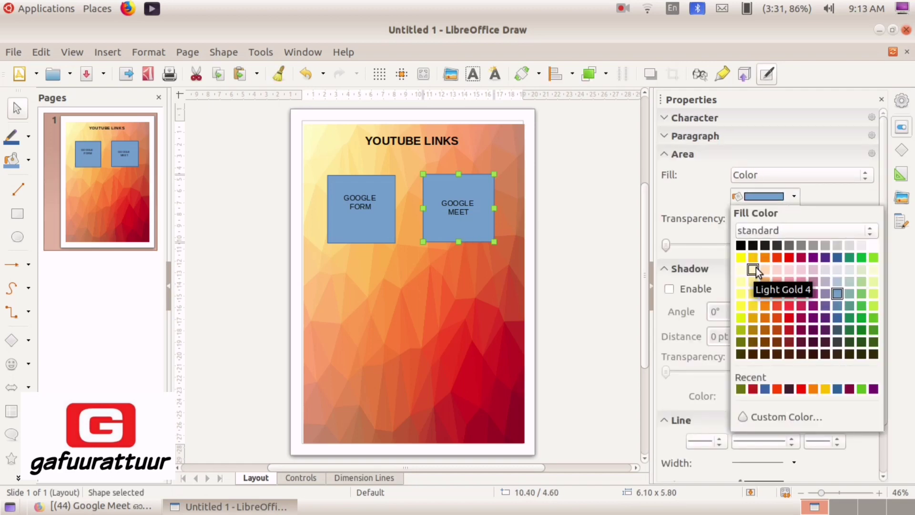
{"action": "left_click", "coordinate": [811, 318]}
Step: Try a dark brown fill on the GOOGLE FORM square, then set its fill colour to yellow
{"action": "left_click", "coordinate": [379, 223]}
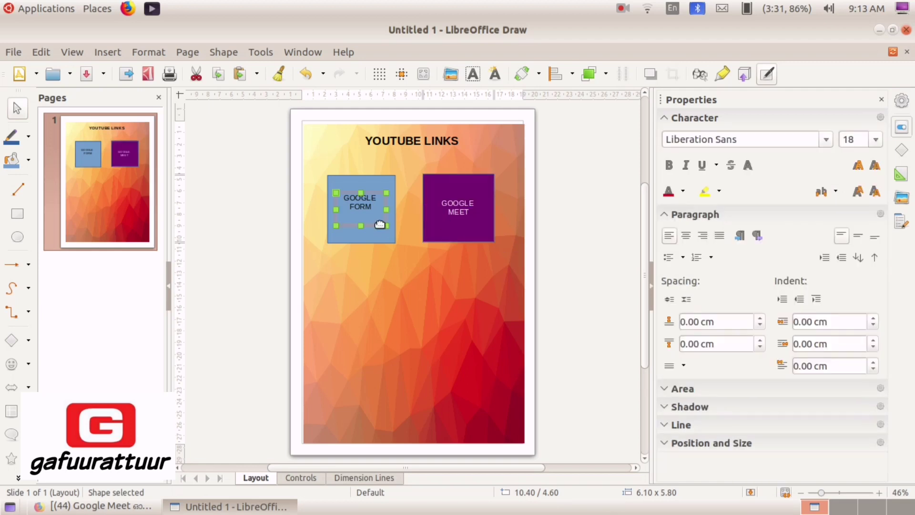
{"action": "left_click", "coordinate": [361, 238]}
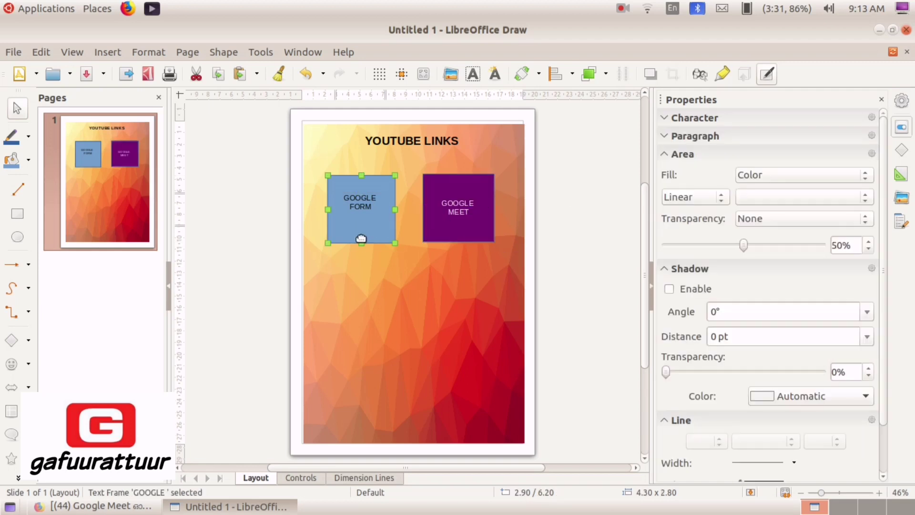
{"action": "left_click", "coordinate": [794, 198]}
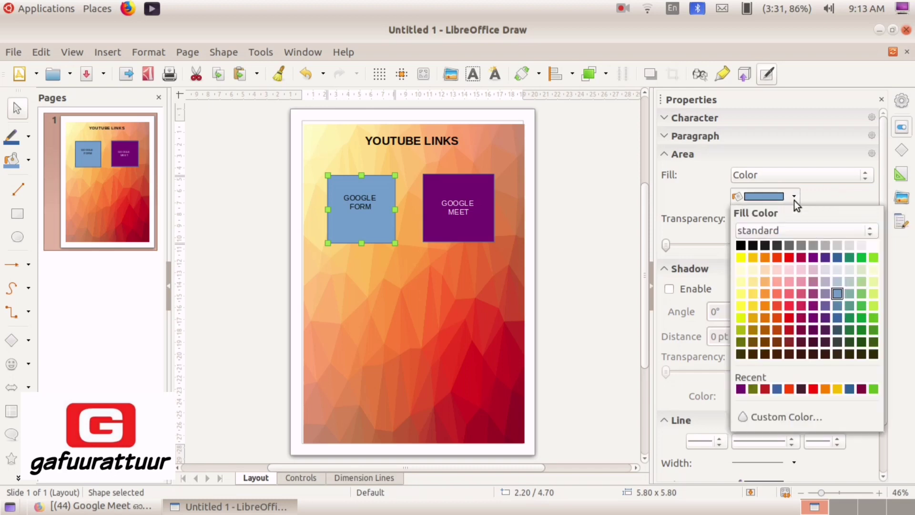
{"action": "left_click", "coordinate": [776, 354]}
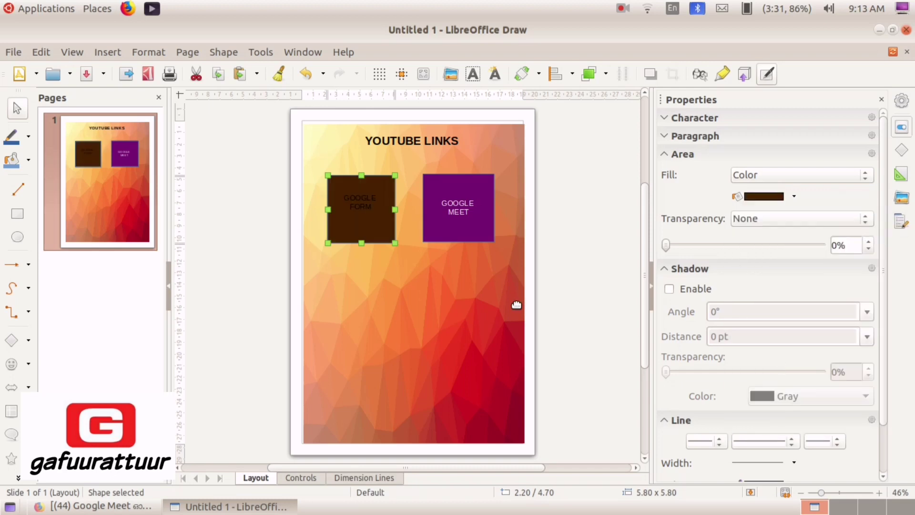
{"action": "left_click", "coordinate": [794, 197]}
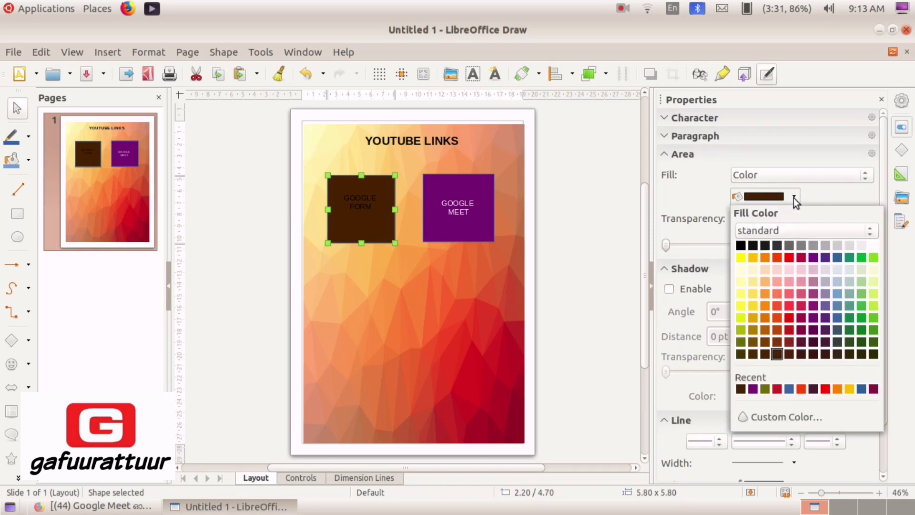
{"action": "left_click", "coordinate": [741, 294]}
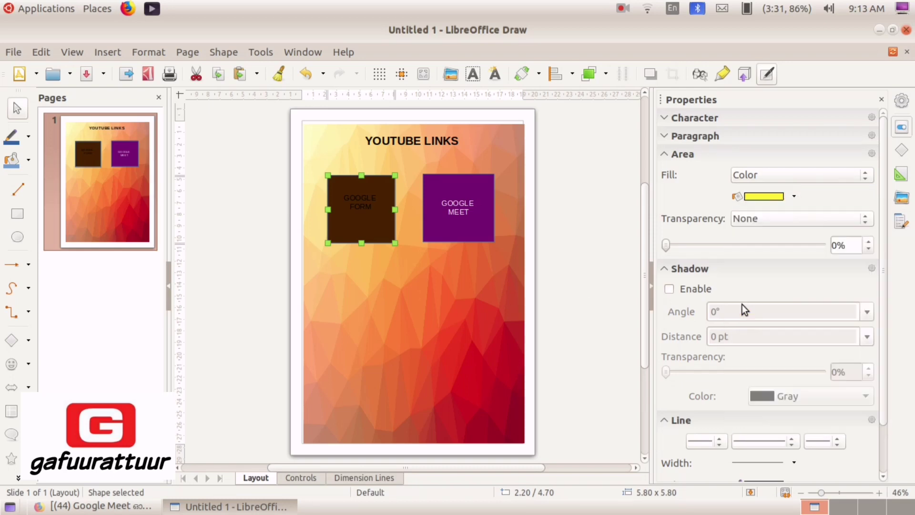
{"action": "left_click", "coordinate": [471, 297]}
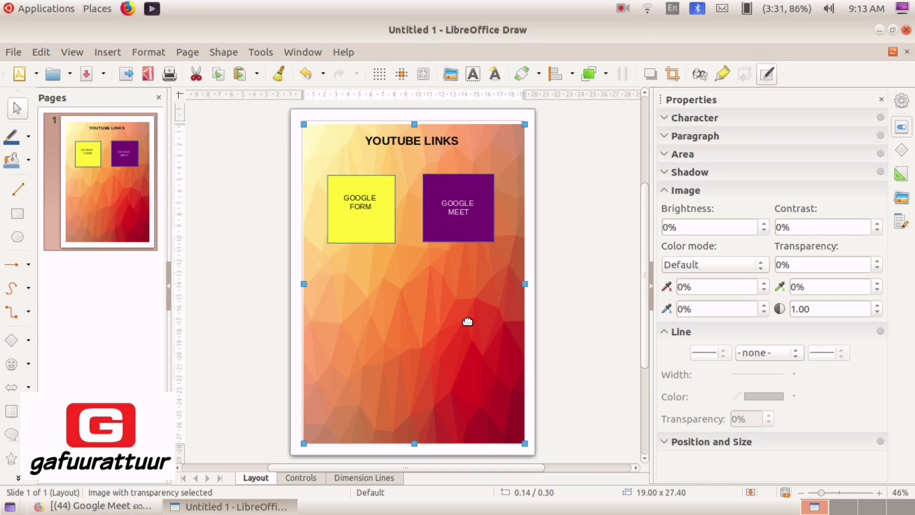
Step: Export the drawing as a PDF named YOUTUBE LINK in the Documents folder, keeping the default PDF options
{"action": "left_click", "coordinate": [19, 52]}
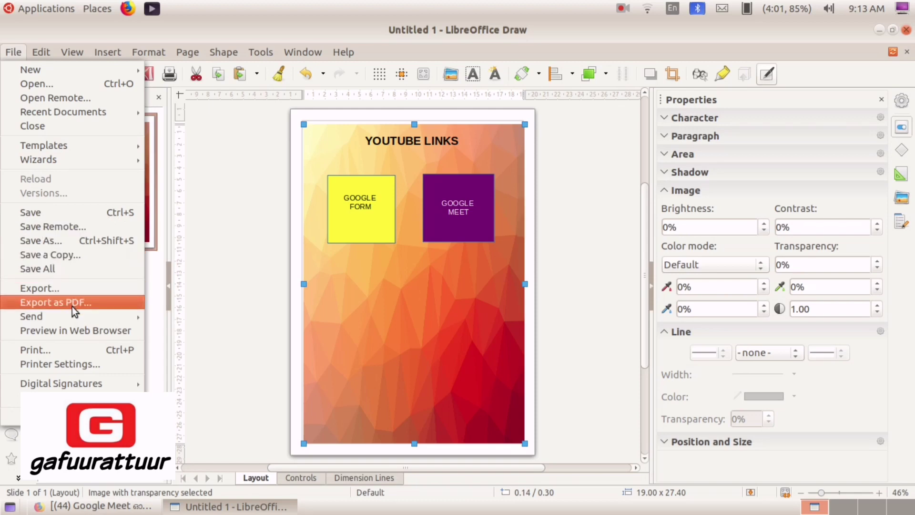
{"action": "left_click", "coordinate": [78, 302]}
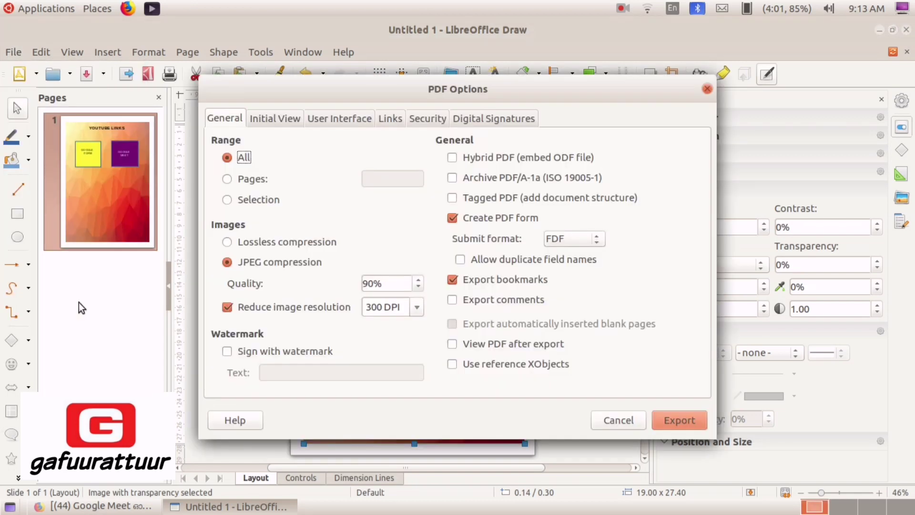
{"action": "left_click", "coordinate": [669, 420]}
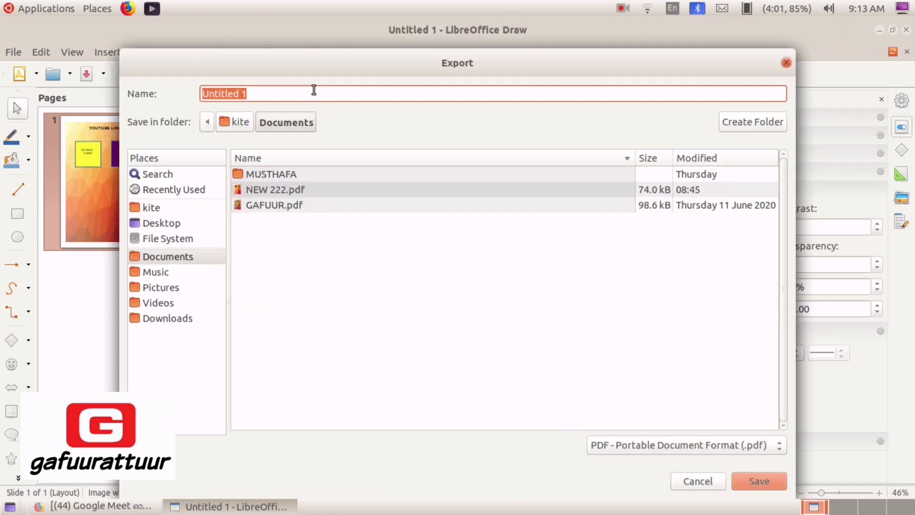
{"action": "type", "text": "YOU"}
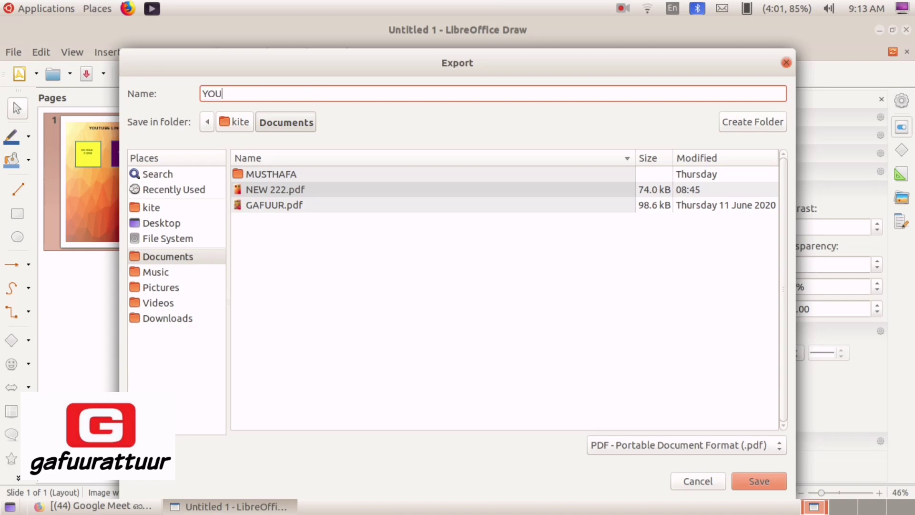
{"action": "type", "text": "TUBE LINK"}
{"action": "left_click", "coordinate": [752, 476]}
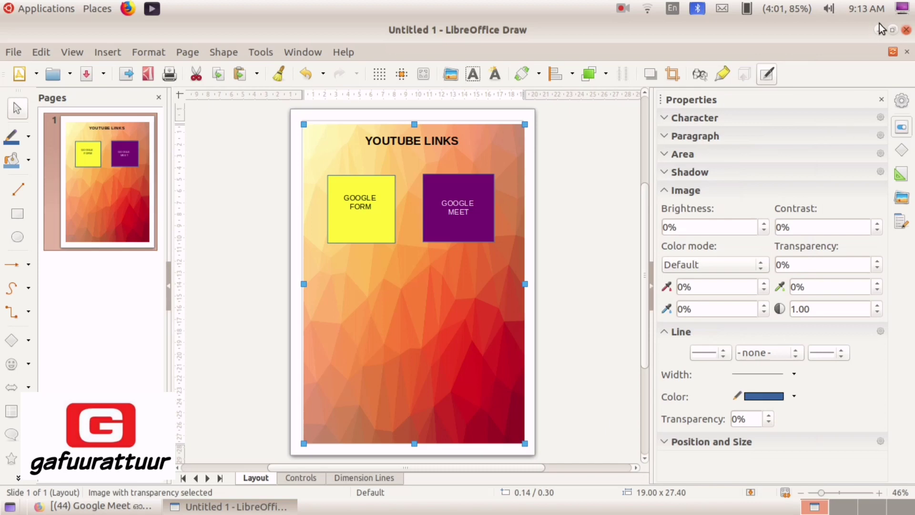
Step: Close the drawing and save it as YOUTUBE LINK in the Documents folder
{"action": "left_click", "coordinate": [908, 31]}
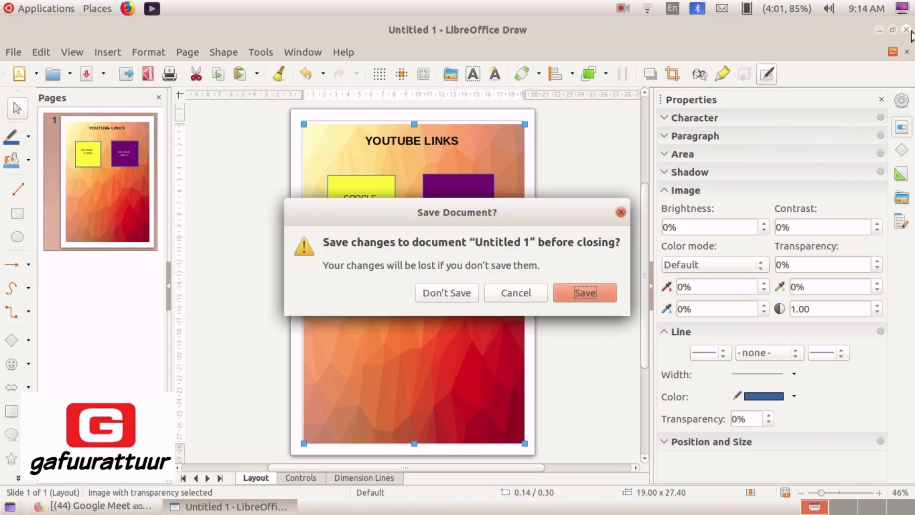
{"action": "left_click", "coordinate": [581, 294]}
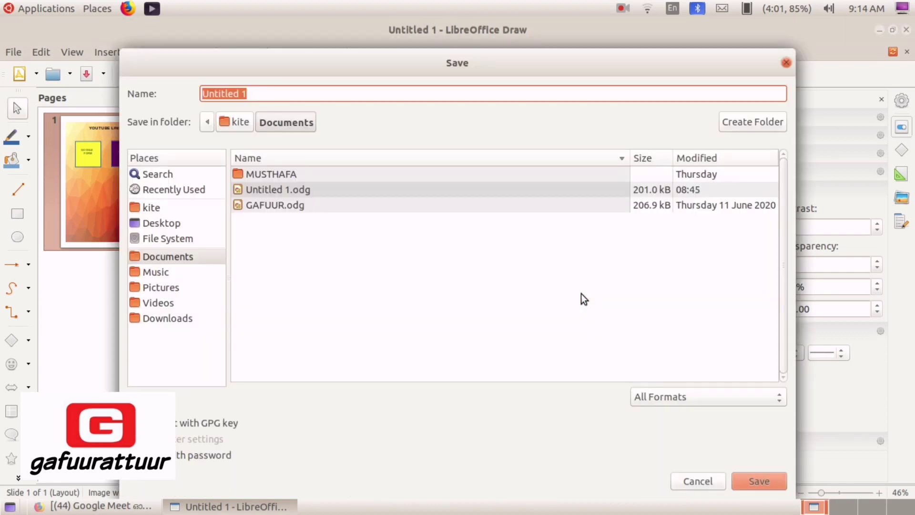
{"action": "type", "text": "YOUT"}
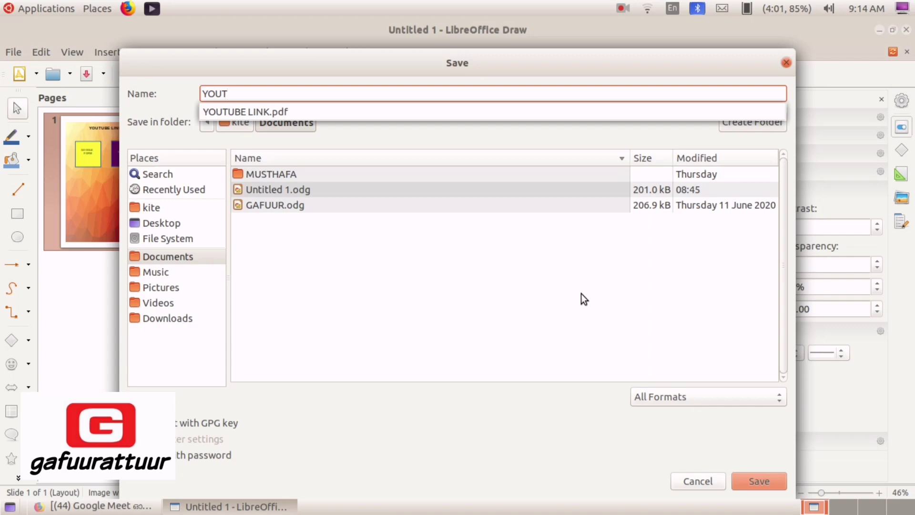
{"action": "type", "text": "UBE LINK"}
{"action": "left_click", "coordinate": [763, 483]}
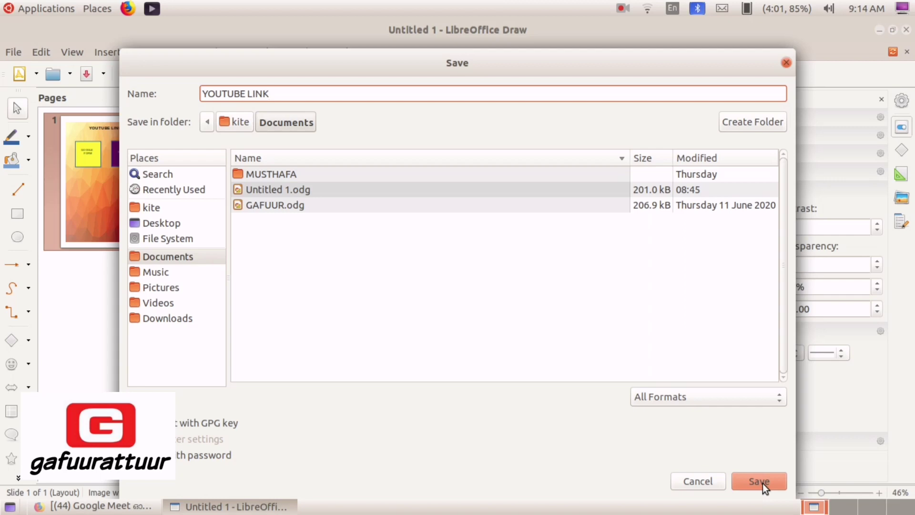
{"action": "left_click", "coordinate": [762, 483]}
{"action": "key", "text": "ctrl+q"}
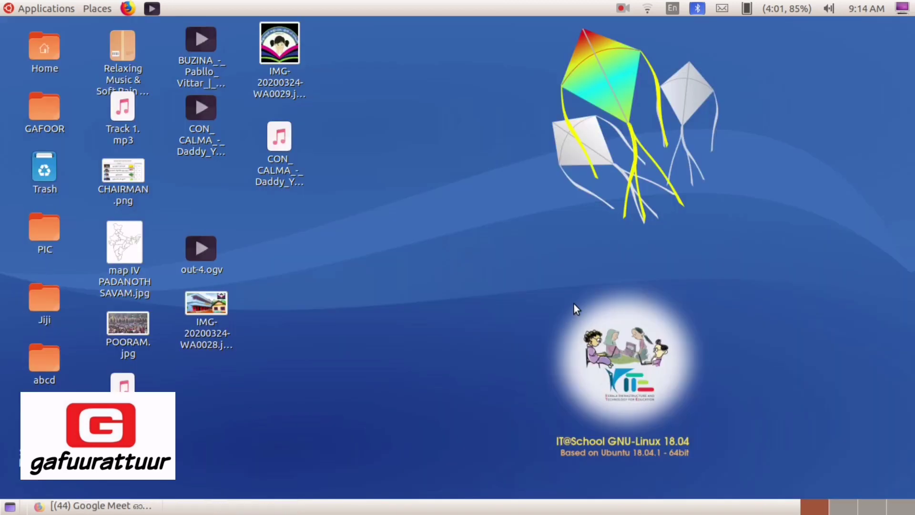
Step: Open YOUTUBE LINK.pdf from the Documents folder inside Home
{"action": "double_click", "coordinate": [42, 41]}
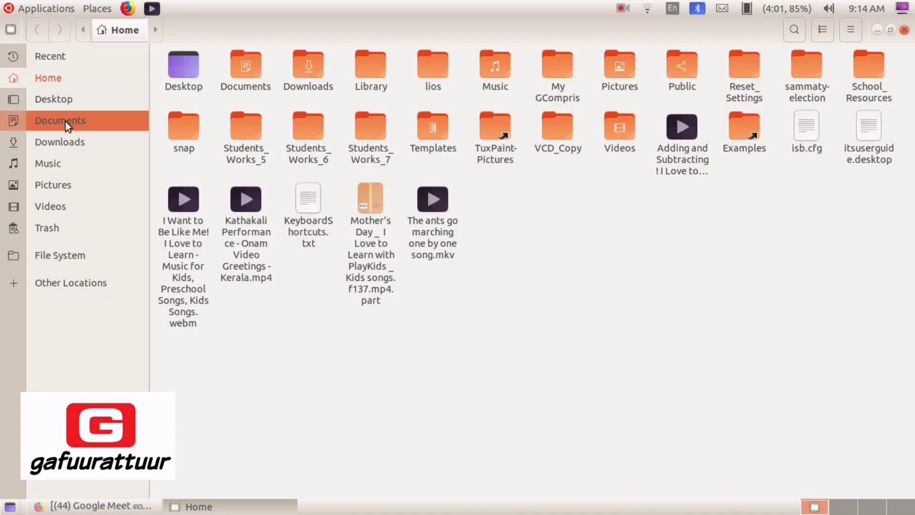
{"action": "left_click", "coordinate": [65, 121]}
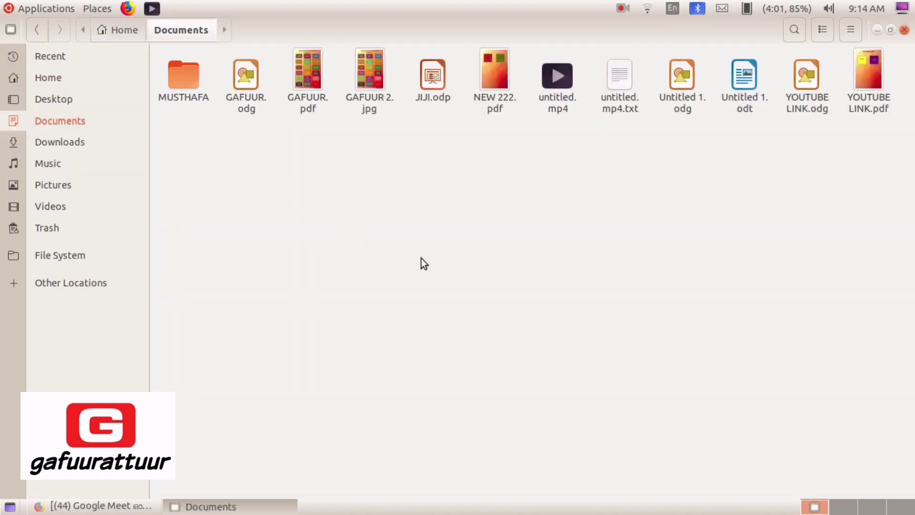
{"action": "double_click", "coordinate": [876, 78]}
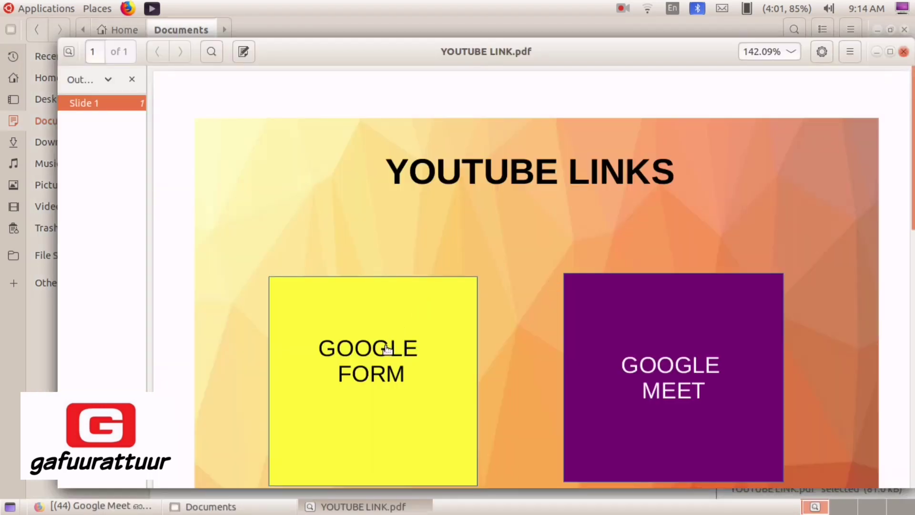
Step: Test the hyperlinks of the GOOGLE FORM and GOOGLE MEET squares in the PDF, closing the open browser tabs between the two tests
{"action": "left_click", "coordinate": [412, 393]}
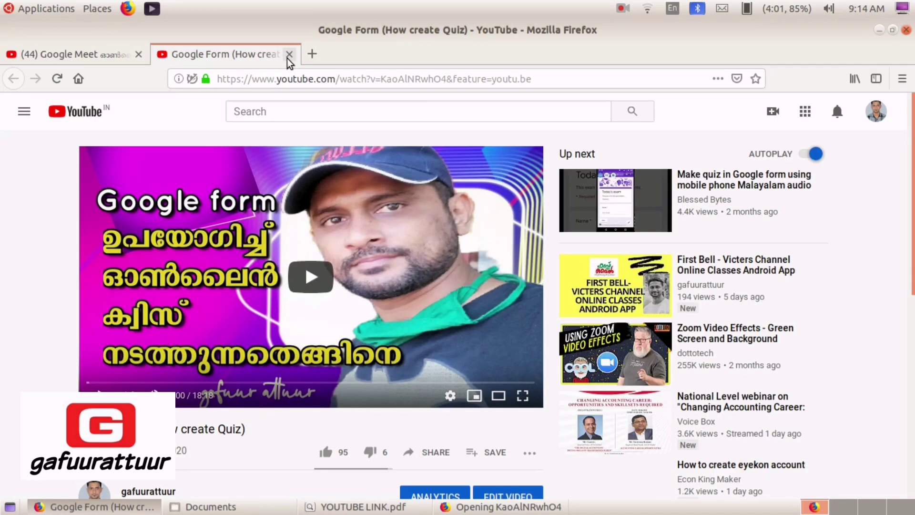
{"action": "left_click", "coordinate": [289, 55]}
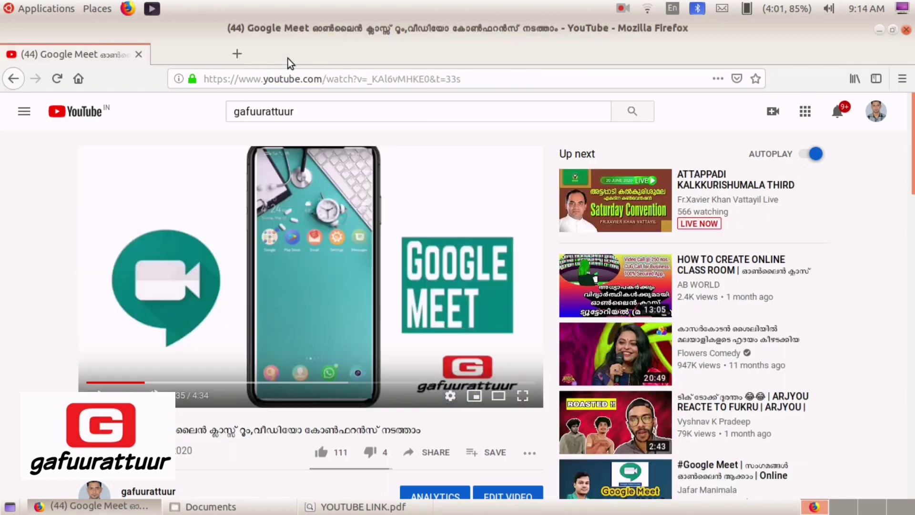
{"action": "left_click", "coordinate": [137, 59]}
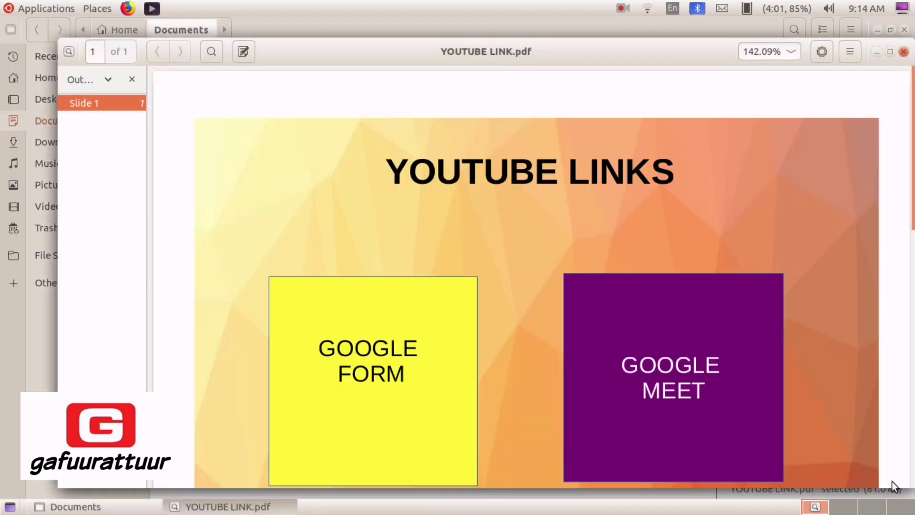
{"action": "left_click", "coordinate": [740, 420]}
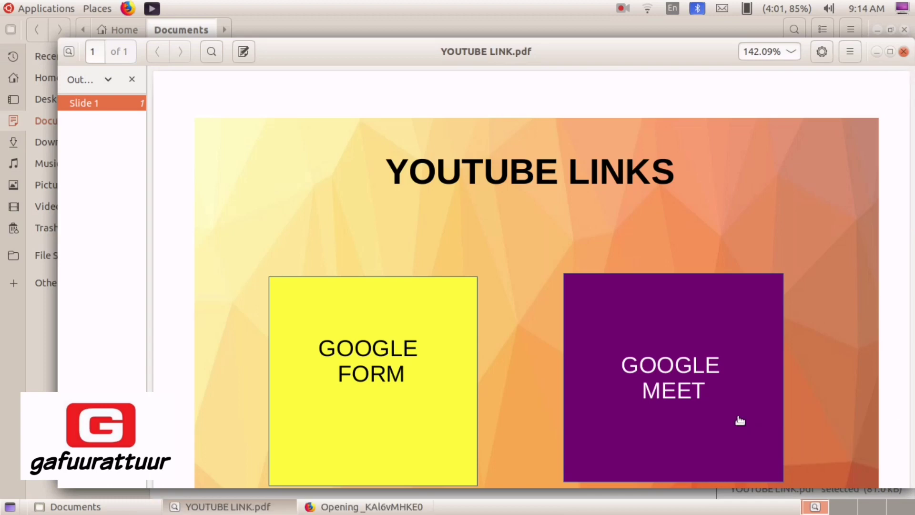